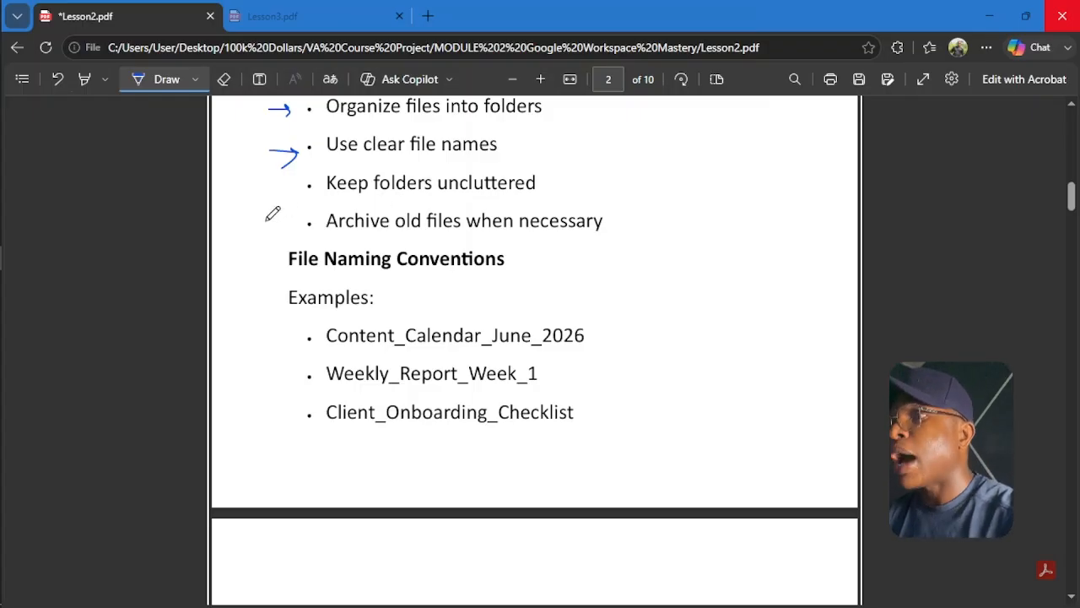
# Step: Draw an arrow beside the "Archive old files when necessary" bullet and review the File Naming Conventions examples
pyautogui.moveTo(264, 219)
pyautogui.mouseDown()
pyautogui.moveTo(292, 222)
pyautogui.moveTo(288, 231)
pyautogui.mouseUp()
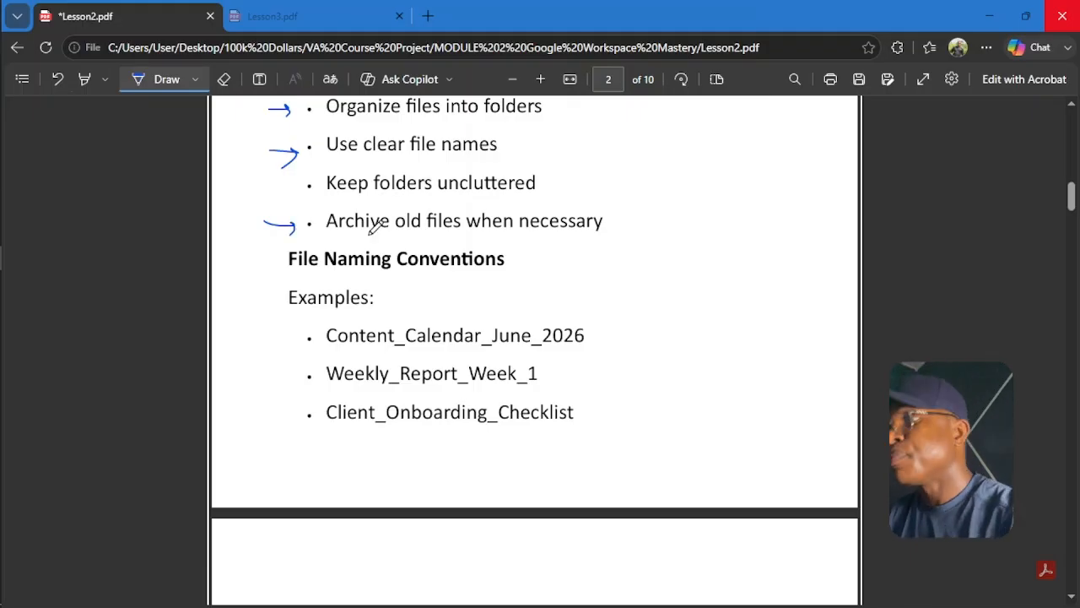
pyautogui.scroll(-1, 403, 296)
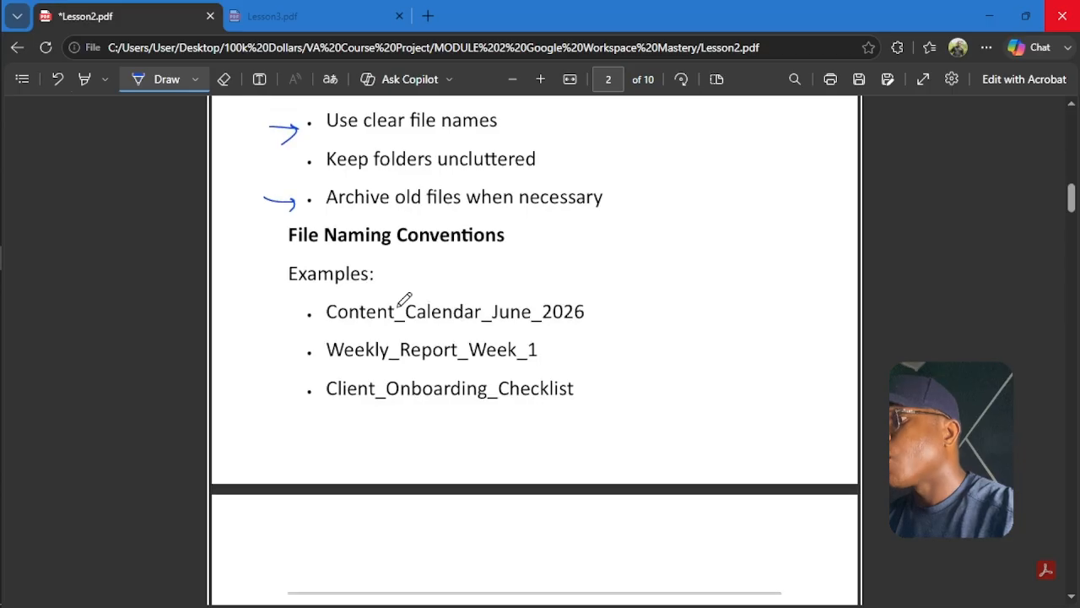
pyautogui.scroll(-1, 401, 300)
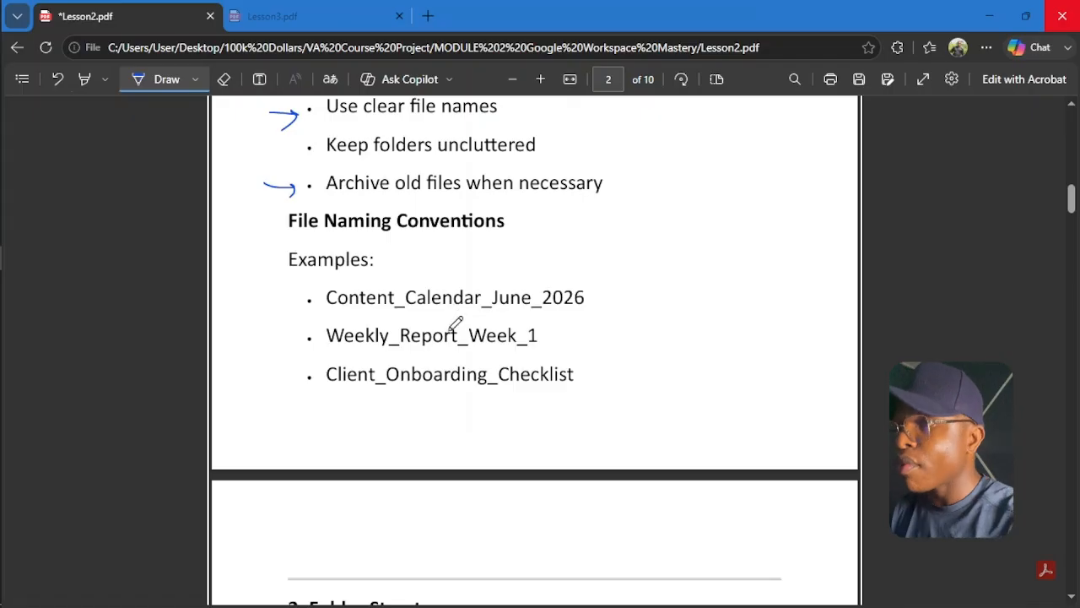
pyautogui.scroll(-1, 455, 324)
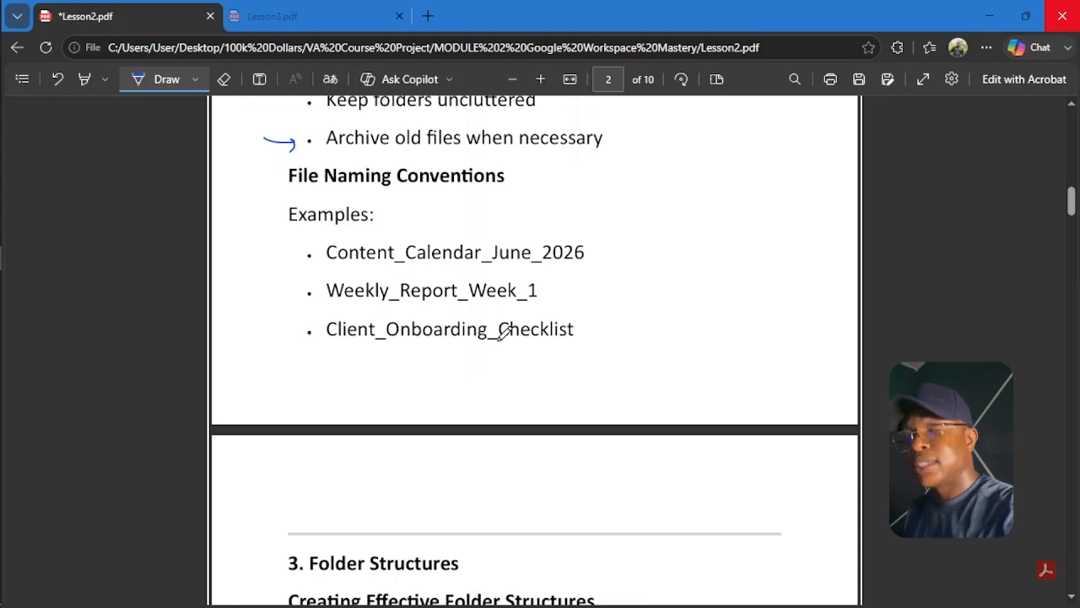
# Step: Draw an arrow beside "Client Name" in the Folder Structures section and read through the example folders and tips
pyautogui.scroll(-5, 504, 331)
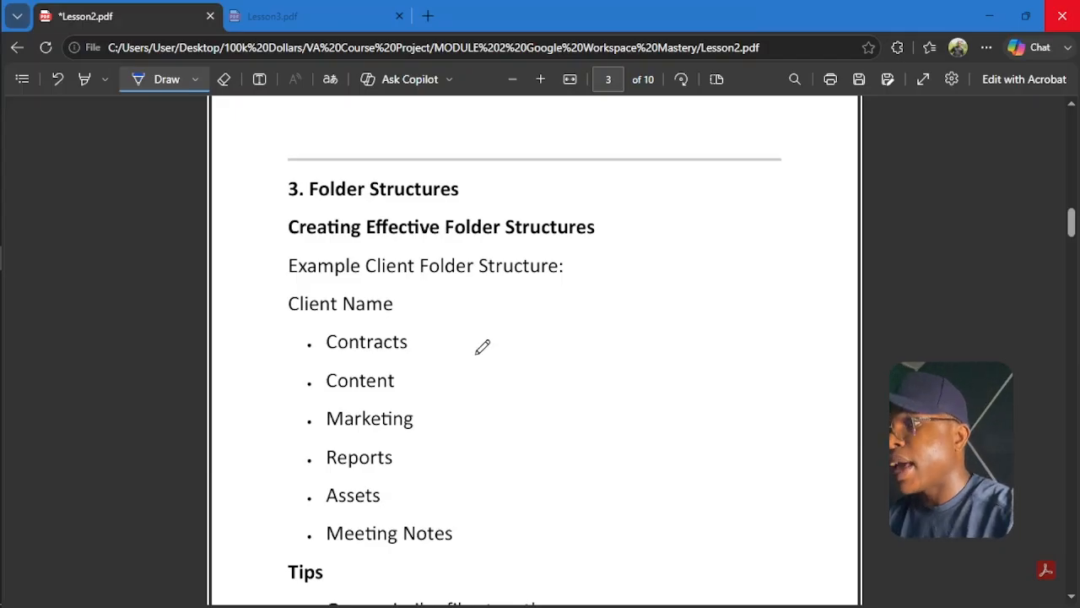
pyautogui.scroll(-1, 481, 345)
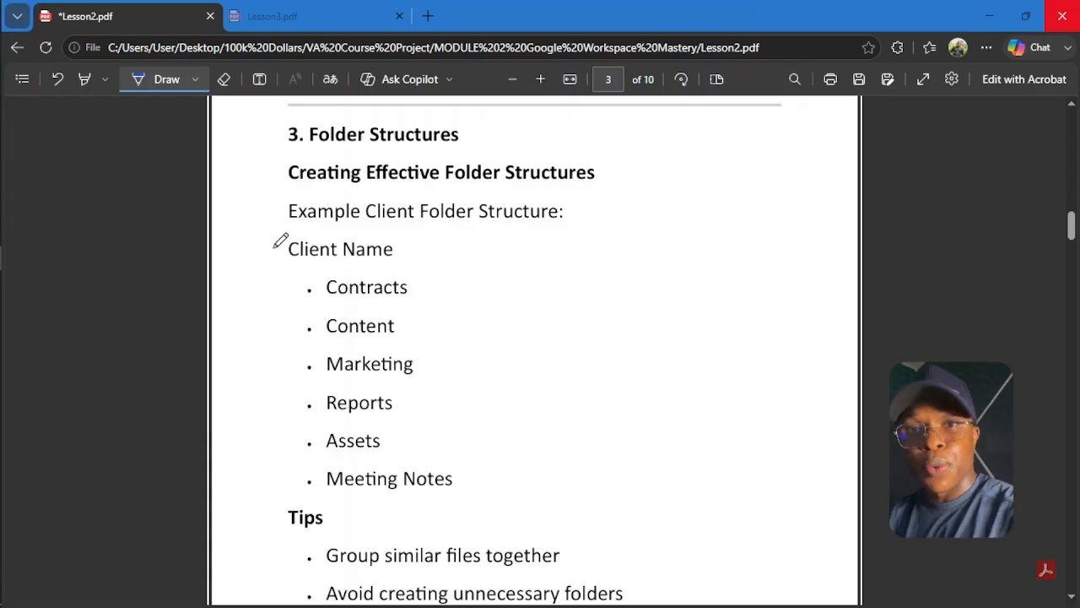
pyautogui.moveTo(267, 251)
pyautogui.mouseDown()
pyautogui.moveTo(289, 247)
pyautogui.moveTo(286, 257)
pyautogui.mouseUp()
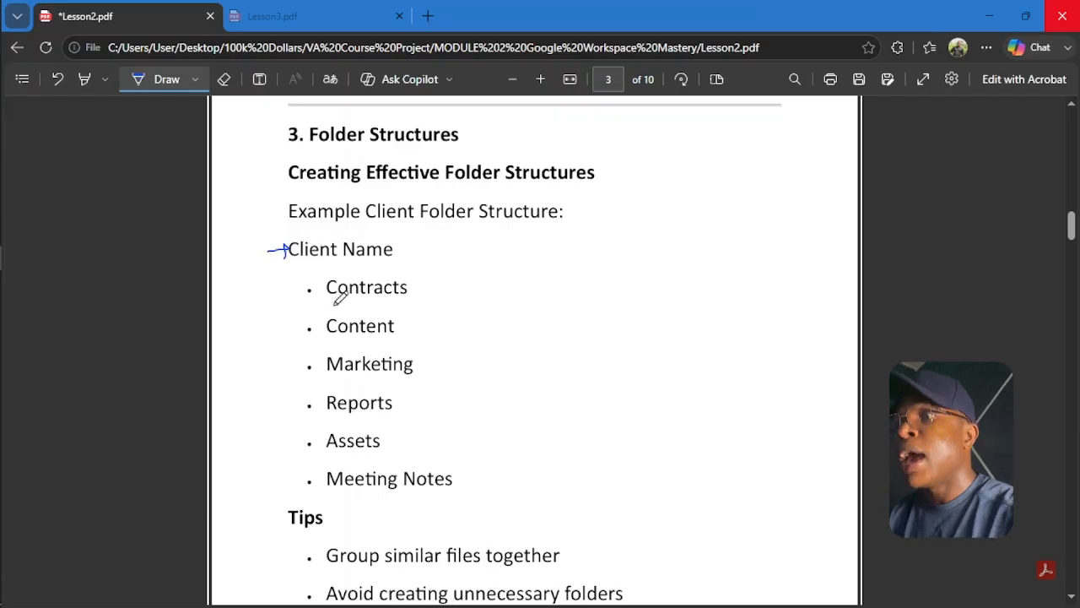
pyautogui.scroll(-1, 335, 304)
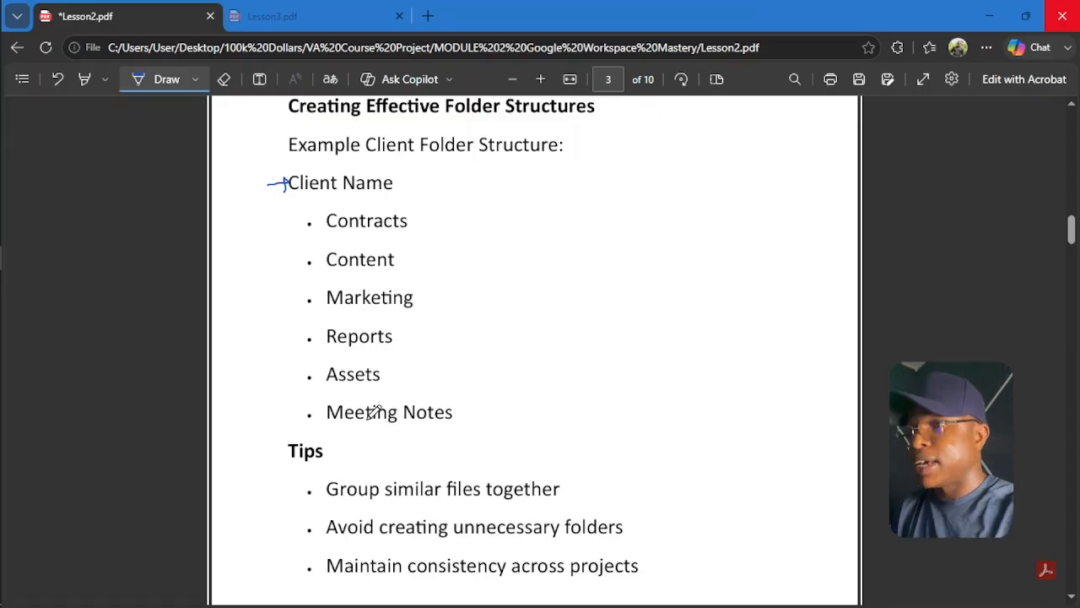
pyautogui.scroll(-2, 374, 412)
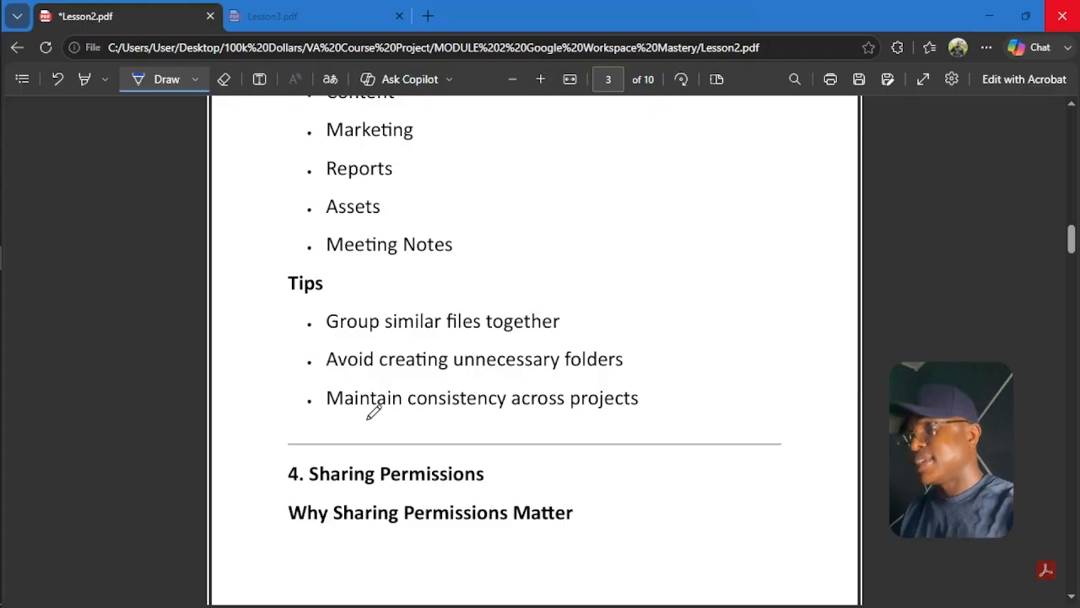
pyautogui.scroll(3, 374, 412)
# Step: Switch to the new tab page in Google Chrome
pyautogui.hotkey('alt', 'Tab')
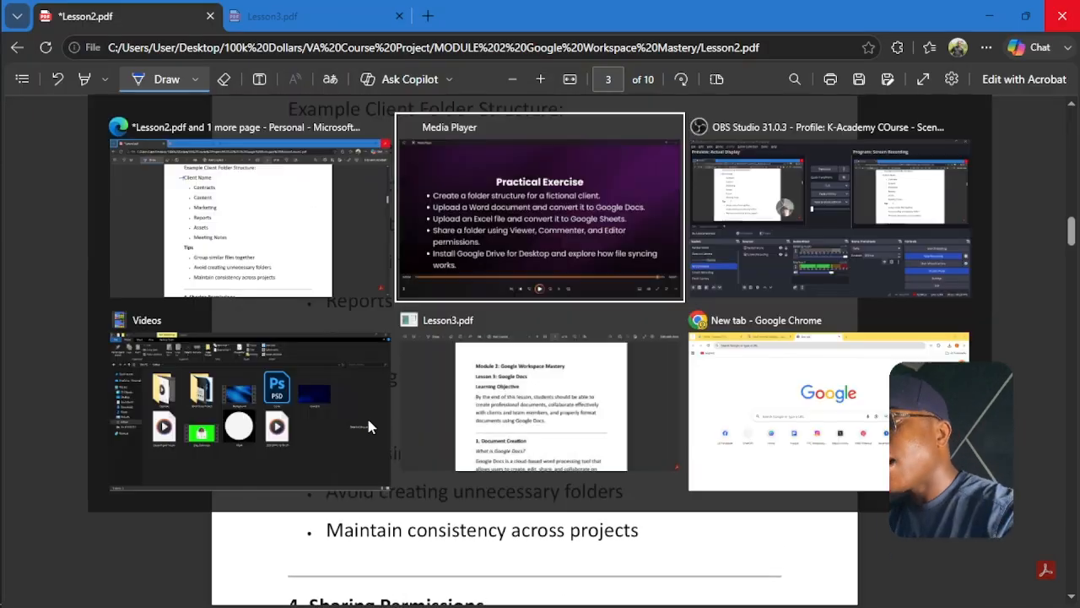
pyautogui.hotkey('alt', 'Tab')
pyautogui.hotkey('alt', 'Tab')
pyautogui.hotkey('alt', 'Tab')
pyautogui.hotkey('alt', 'Tab')
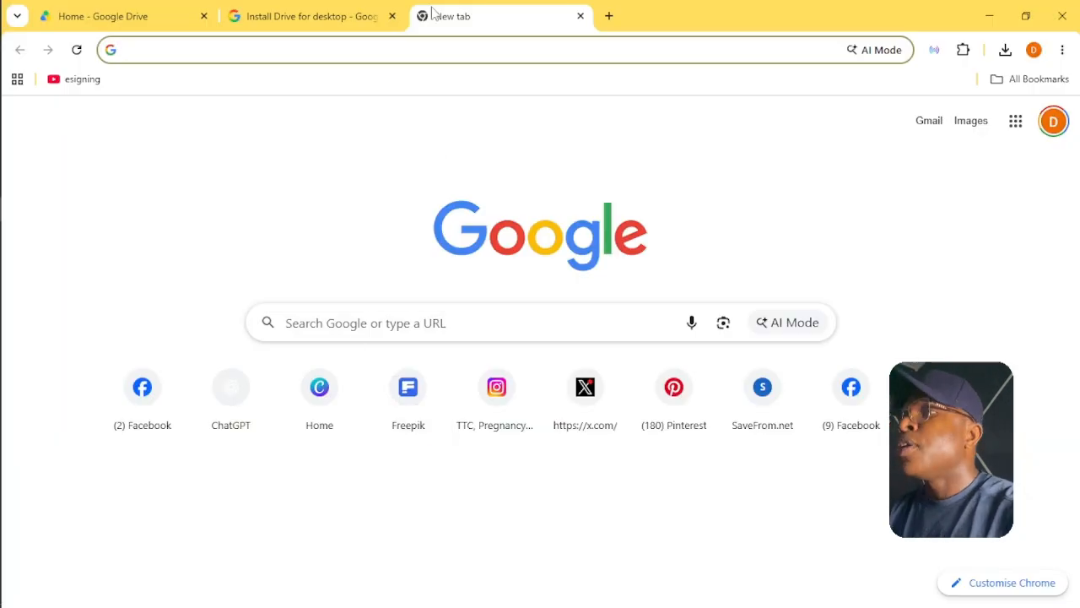
pyautogui.click(428, 53)
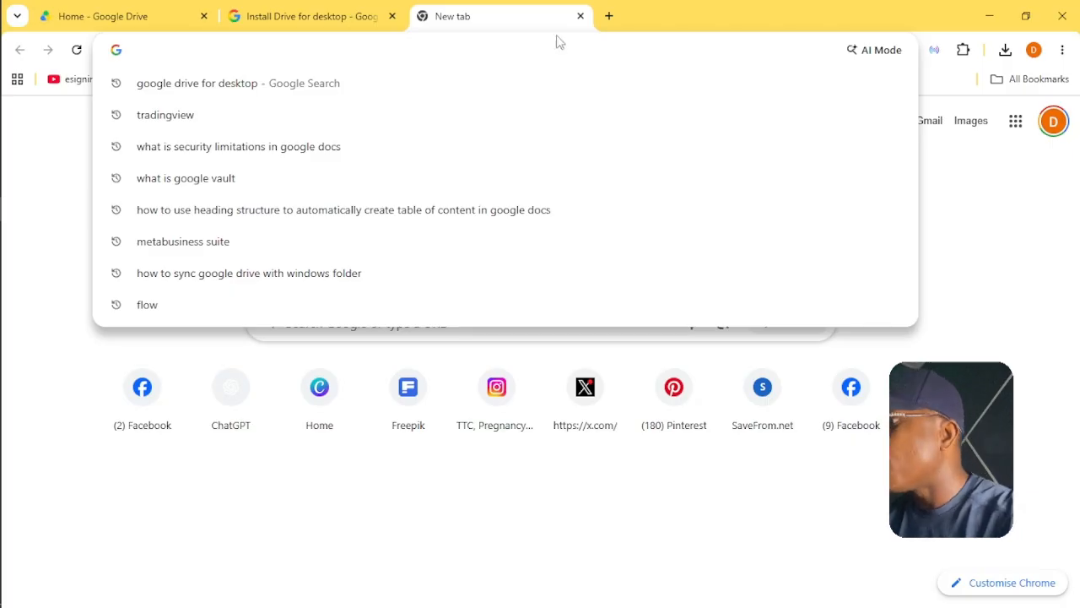
pyautogui.click(1031, 187)
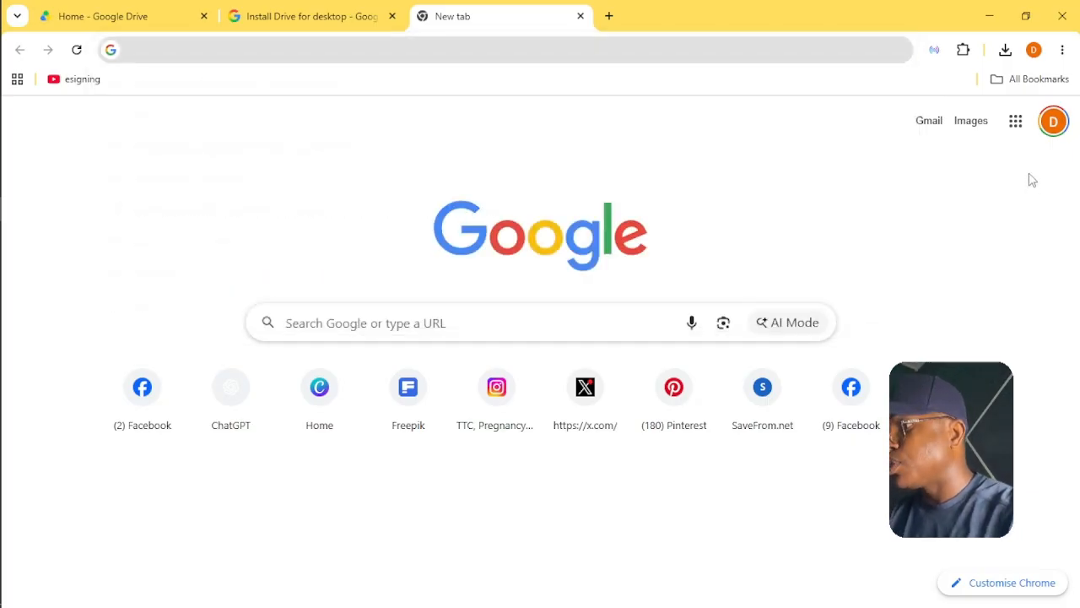
# Step: Display the list of Google apps and look through it for Drive
pyautogui.click(1016, 125)
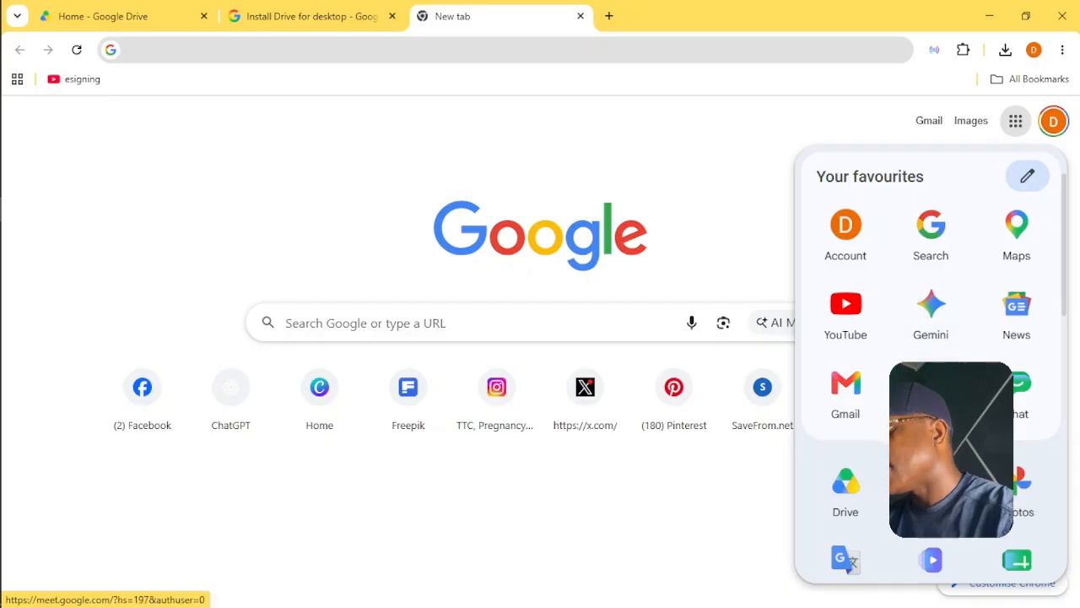
pyautogui.scroll(-1, 930, 371)
pyautogui.scroll(-1, 930, 371)
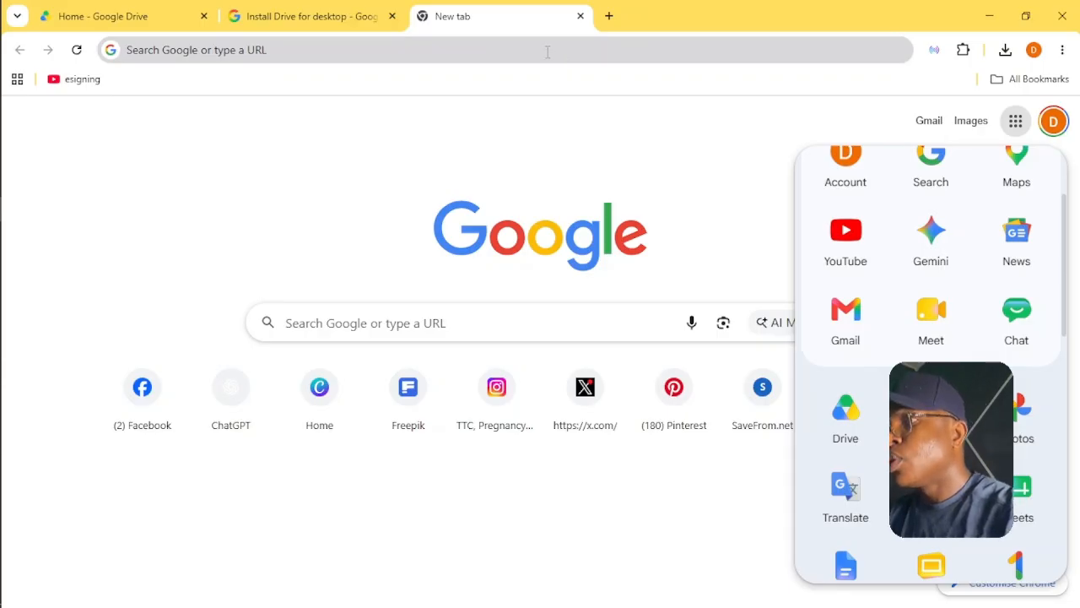
# Step: Search Google for "Google drivefordesktop" and look over the Google Drive results
pyautogui.click(546, 51)
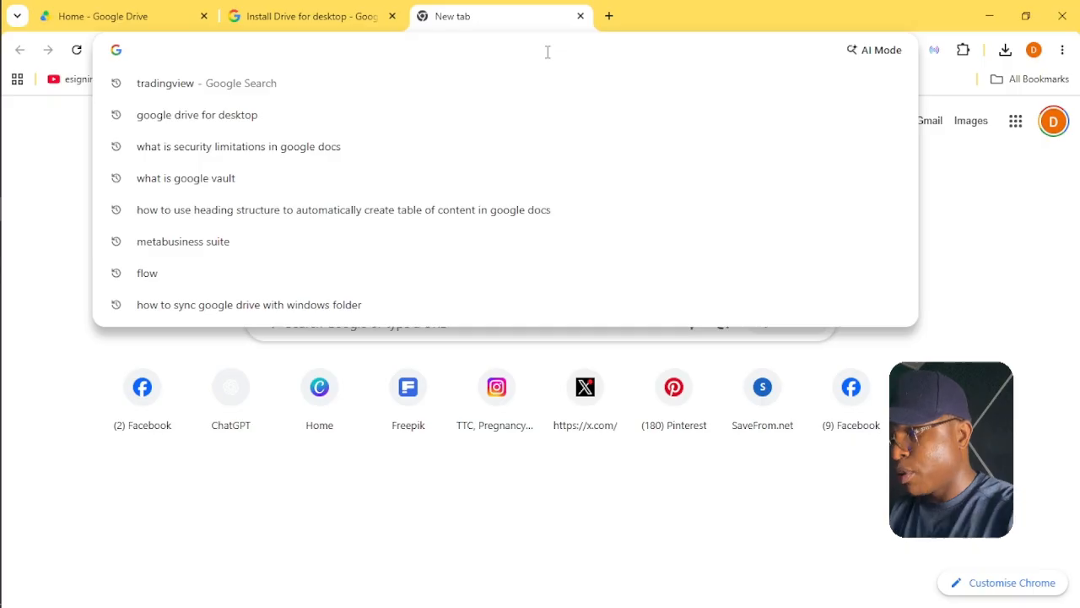
pyautogui.write('Google dri')
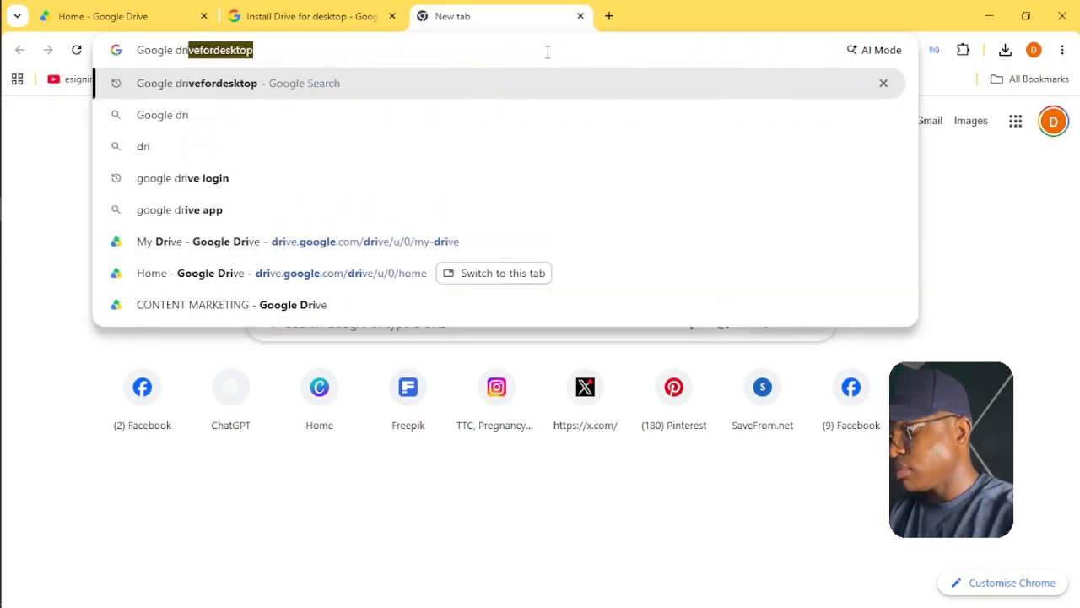
pyautogui.press('Return')
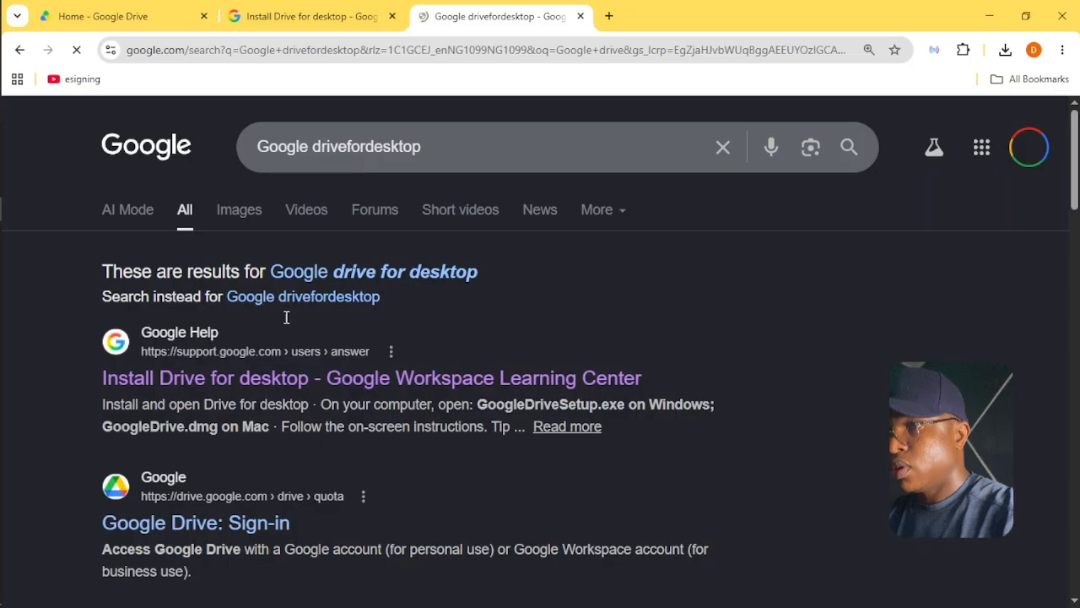
pyautogui.scroll(-2, 278, 378)
pyautogui.scroll(2, 278, 379)
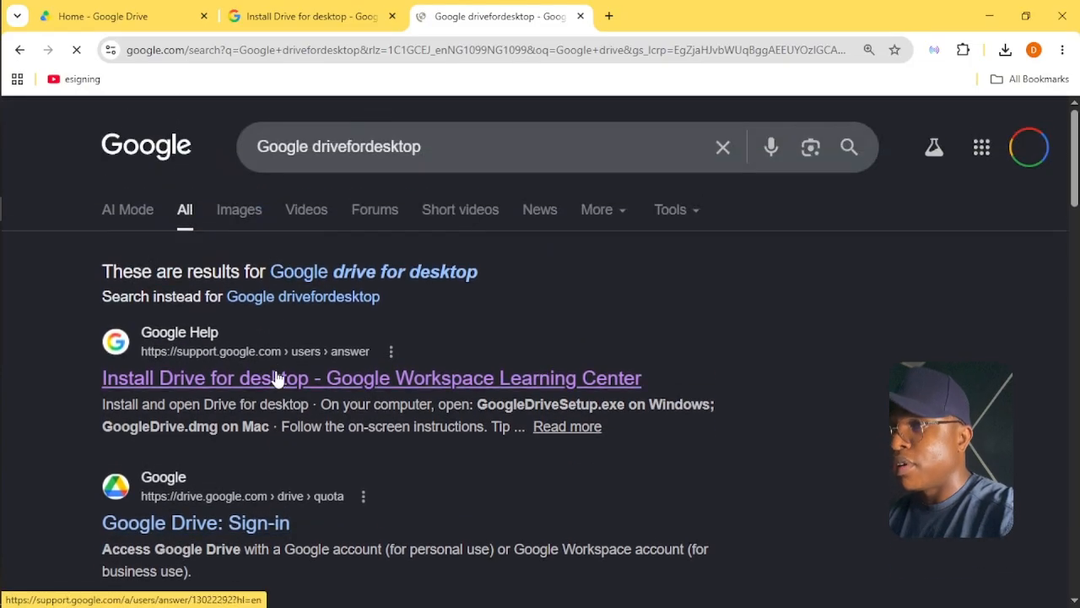
pyautogui.scroll(-2, 278, 379)
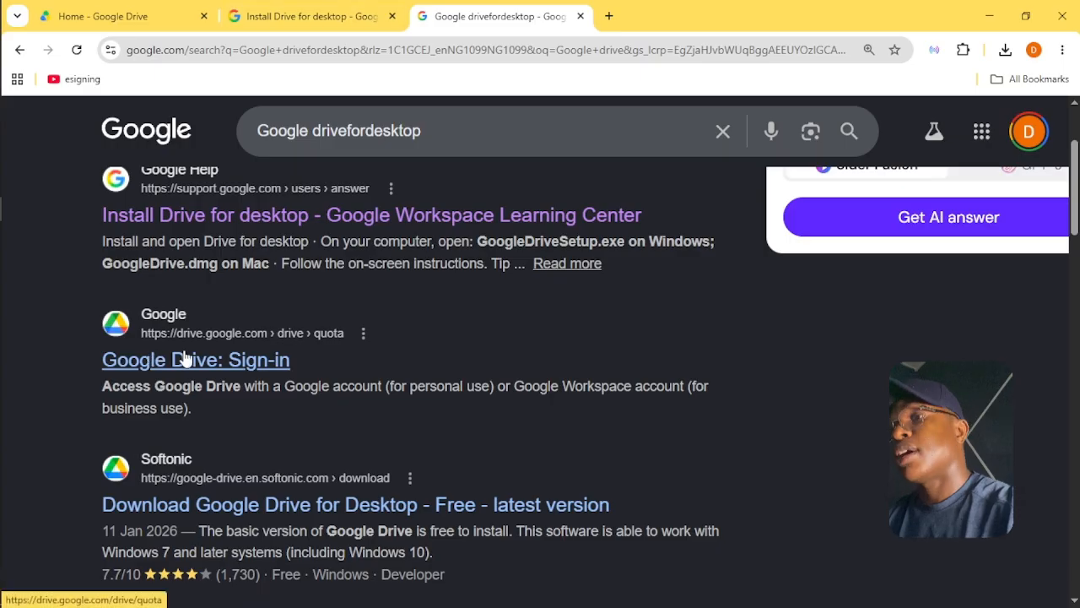
# Step: Switch to the open Google Drive page and view its My Drive and Computers sections
pyautogui.click(160, 17)
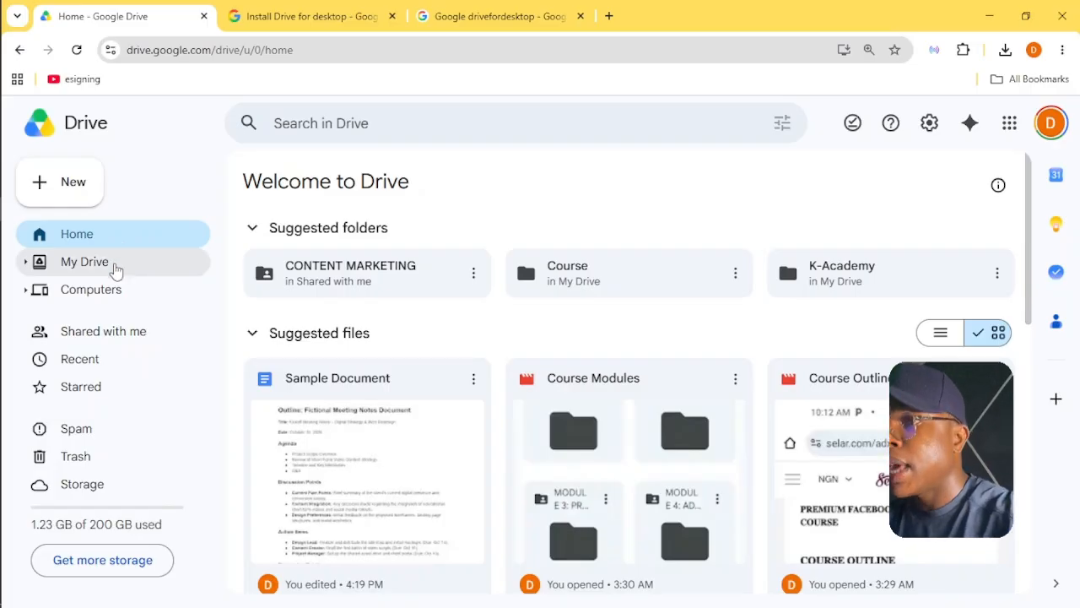
pyautogui.click(116, 275)
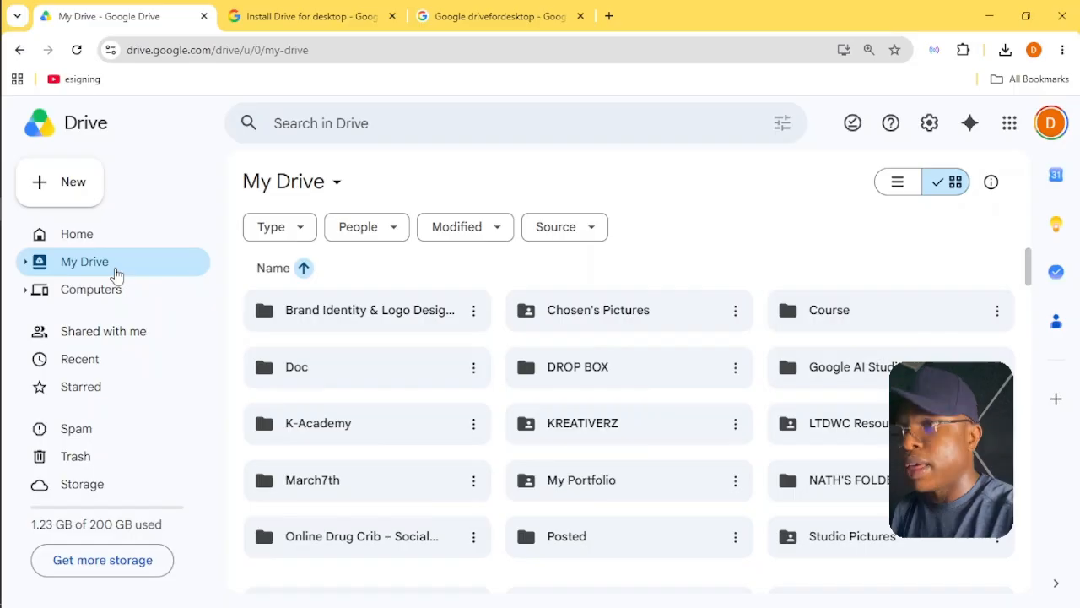
pyautogui.click(118, 301)
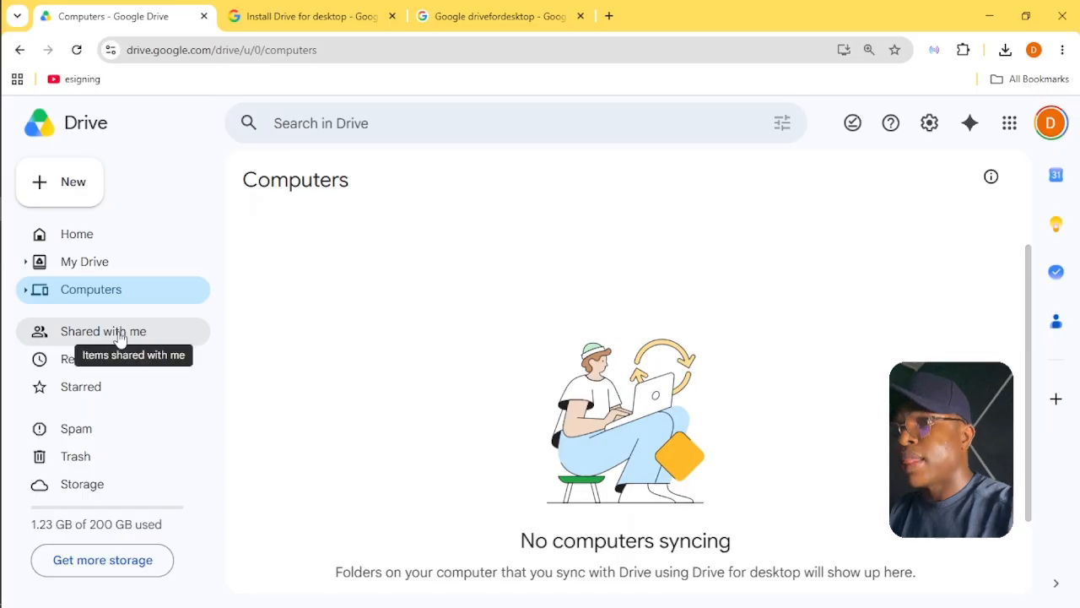
# Step: Browse the files and folders in Drive's Shared with me section
pyautogui.click(121, 336)
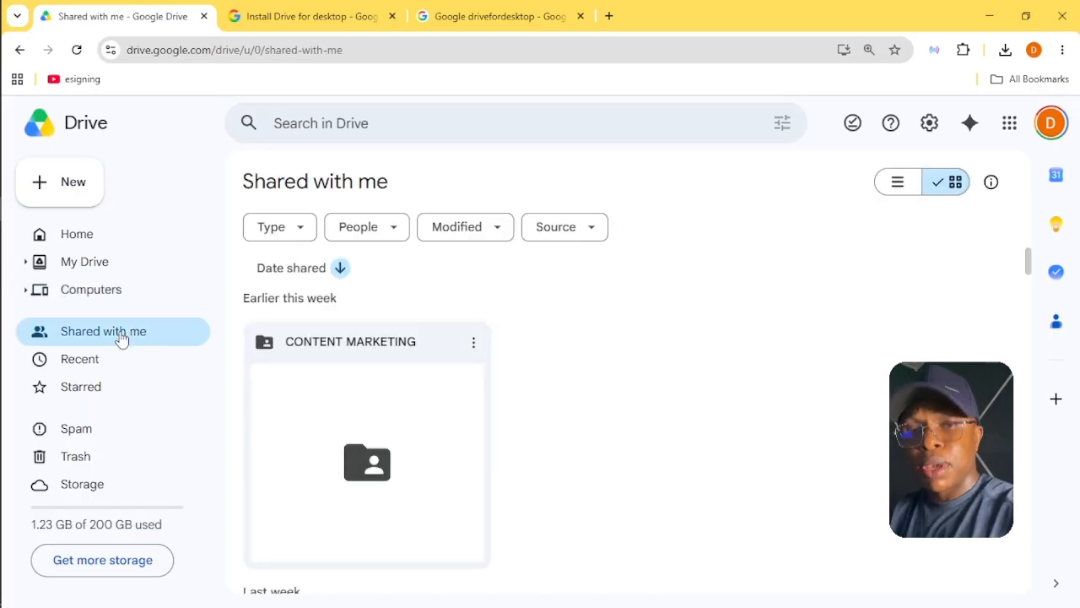
pyautogui.scroll(-10, 591, 447)
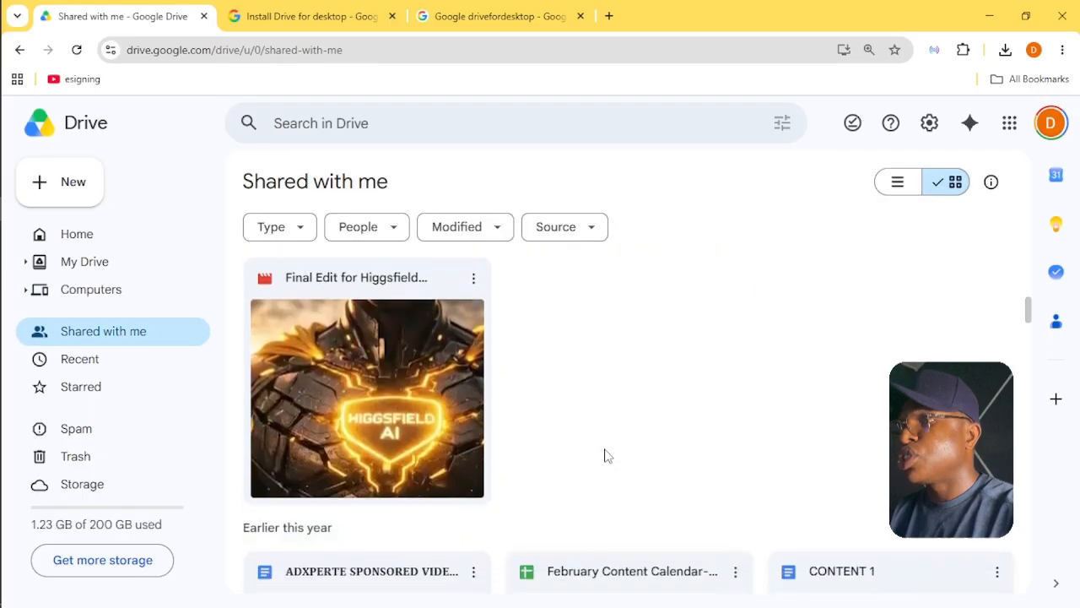
pyautogui.scroll(-5, 604, 455)
pyautogui.scroll(9, 604, 455)
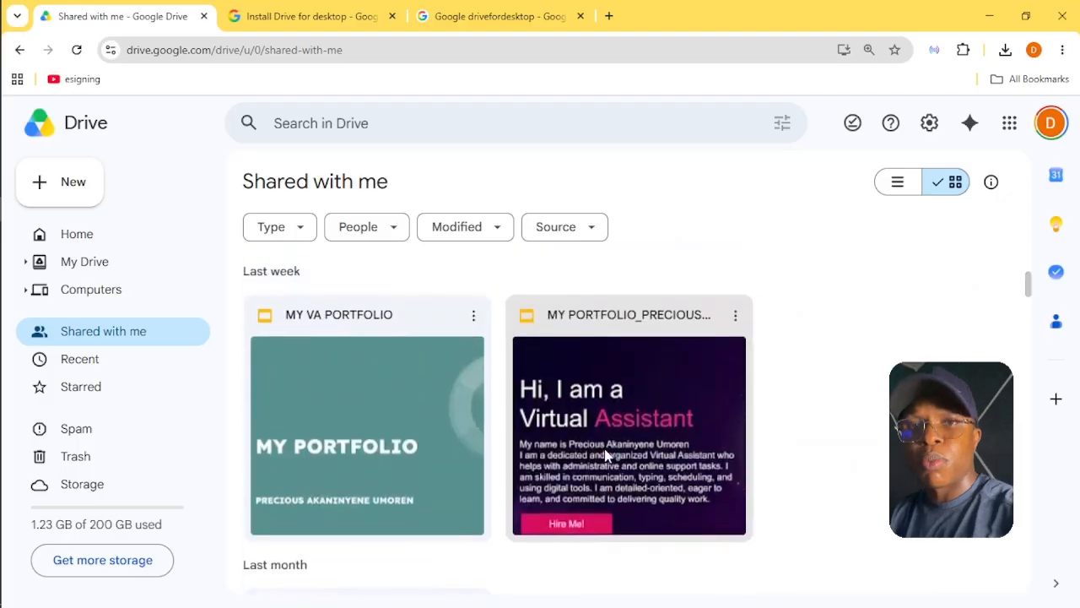
pyautogui.scroll(3, 604, 456)
pyautogui.scroll(-2, 604, 456)
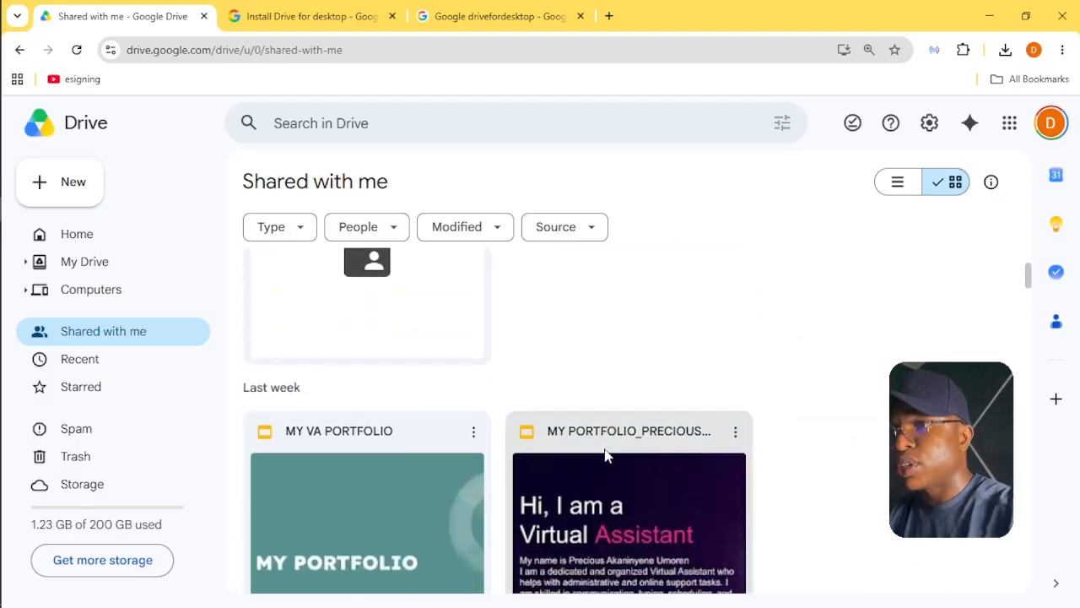
pyautogui.scroll(-1, 604, 455)
pyautogui.scroll(3, 604, 455)
# Step: View the Recent, Starred, Spam and Trash sections of Drive one after another
pyautogui.click(117, 372)
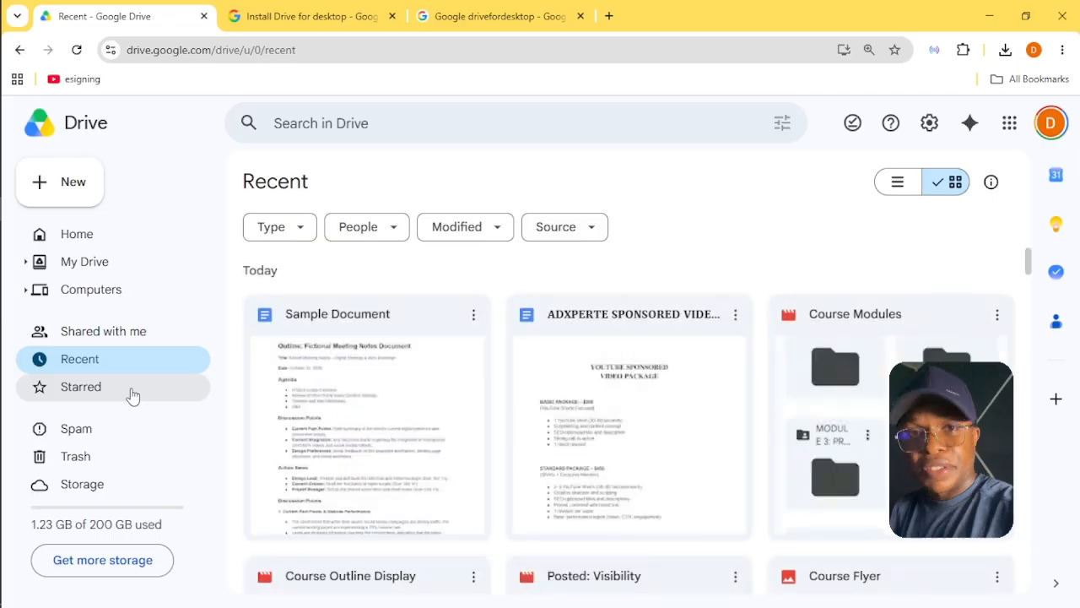
pyautogui.click(132, 394)
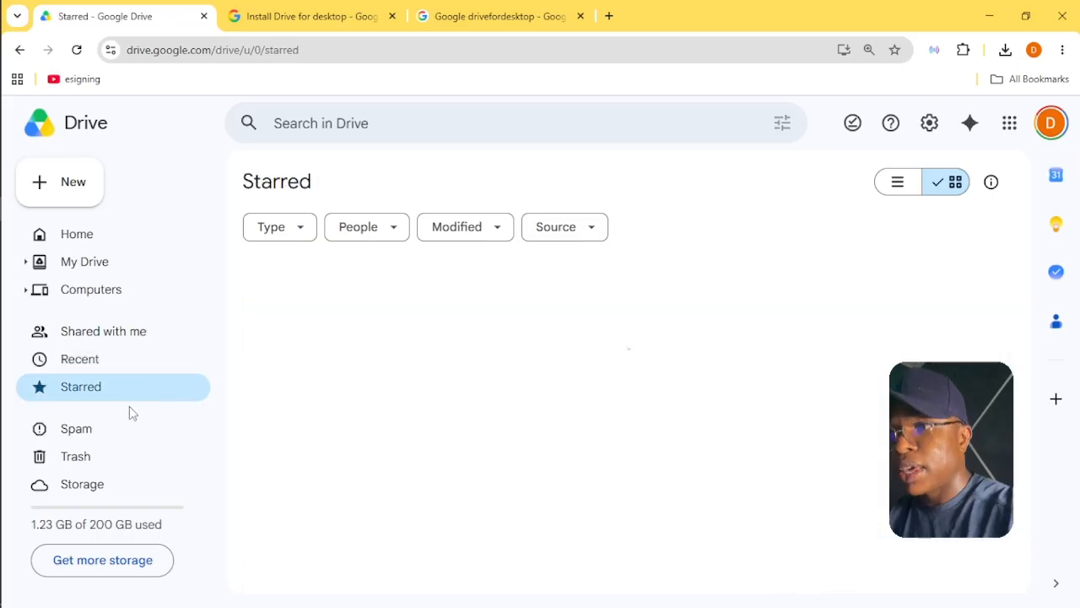
pyautogui.click(99, 439)
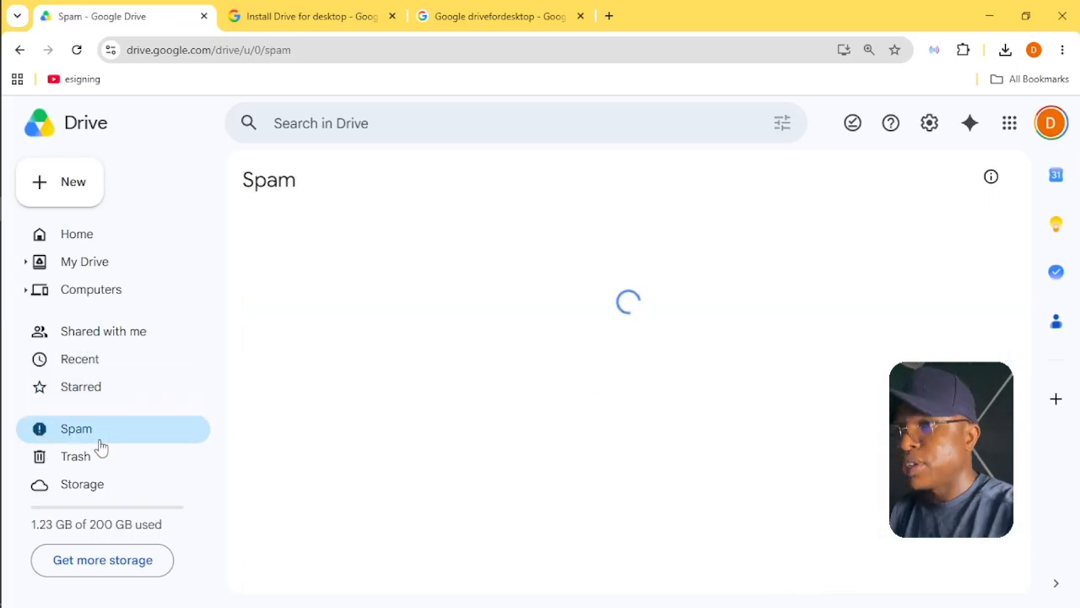
pyautogui.click(99, 463)
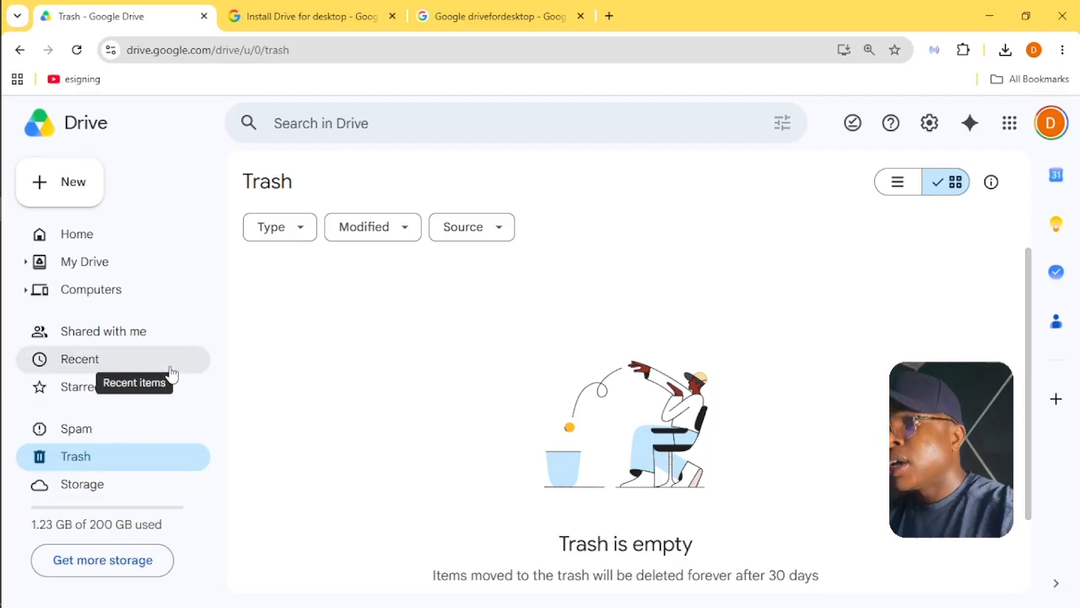
# Step: Return to My Drive by way of Home and search Drive for the suggested term "clinicals"
pyautogui.click(118, 246)
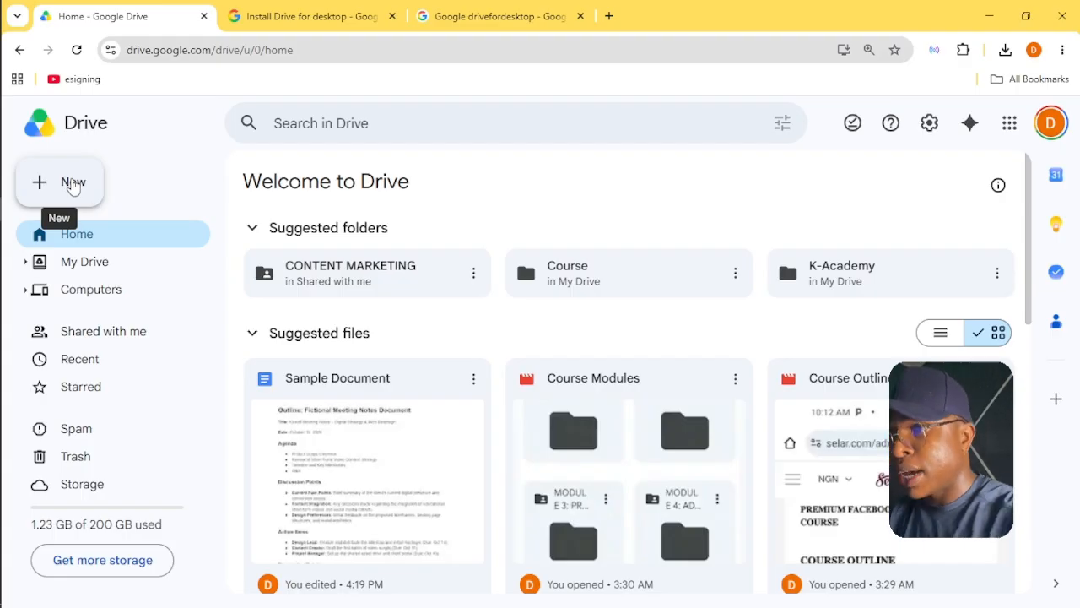
pyautogui.click(87, 268)
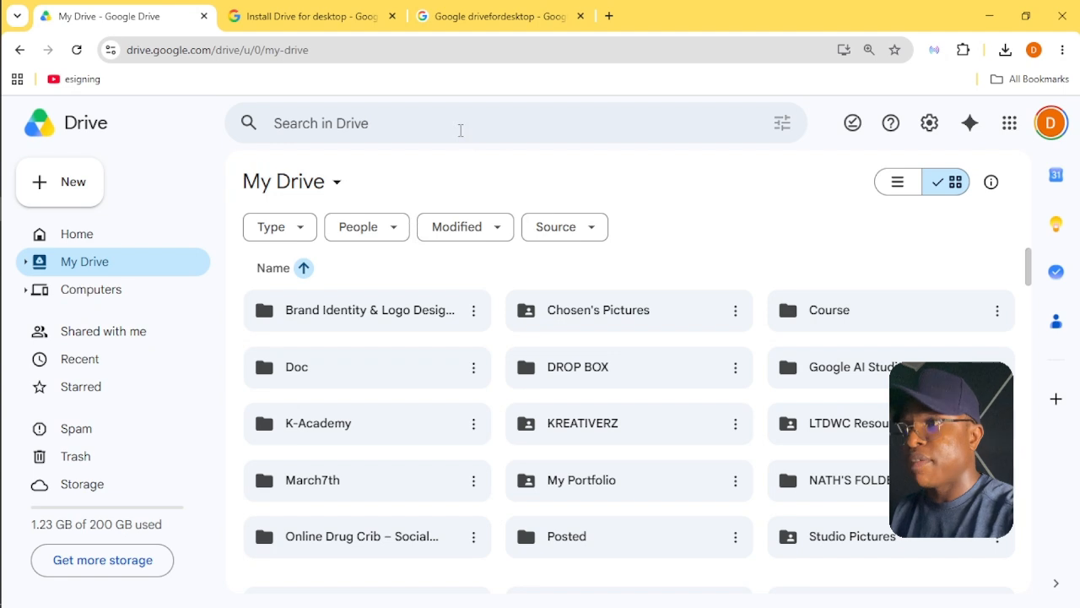
pyautogui.click(461, 130)
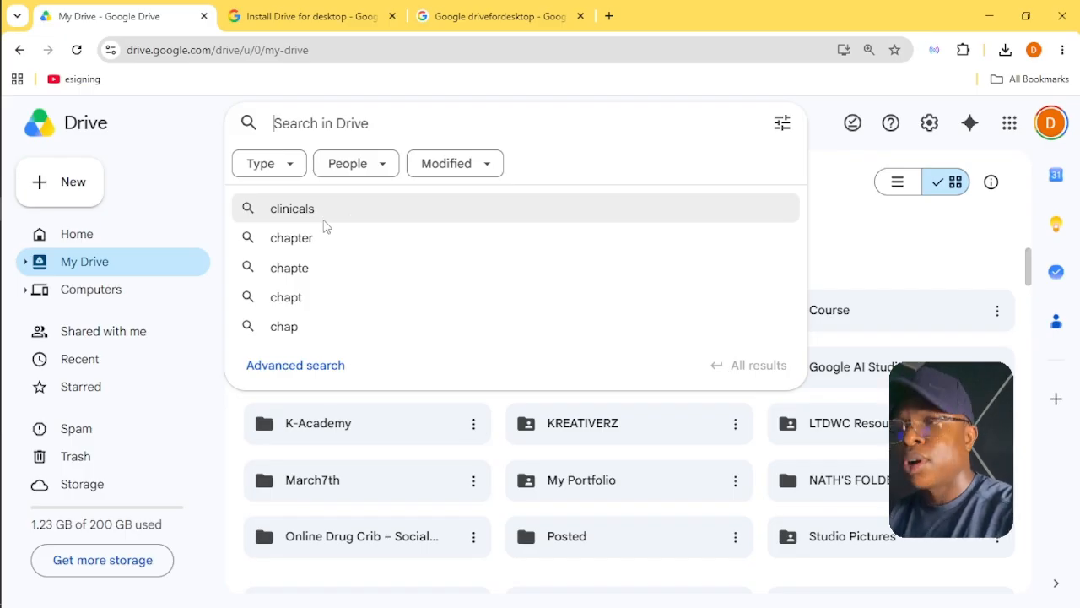
pyautogui.click(333, 227)
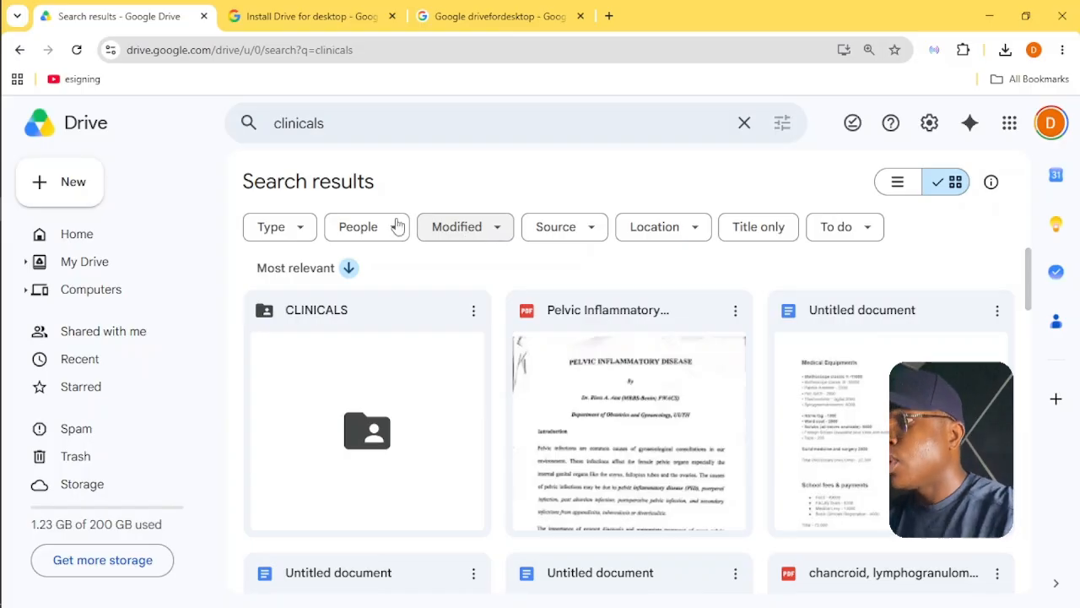
# Step: Filter the "clinicals" search results to Documents and look through the People, Modified and Source filter options
pyautogui.click(292, 233)
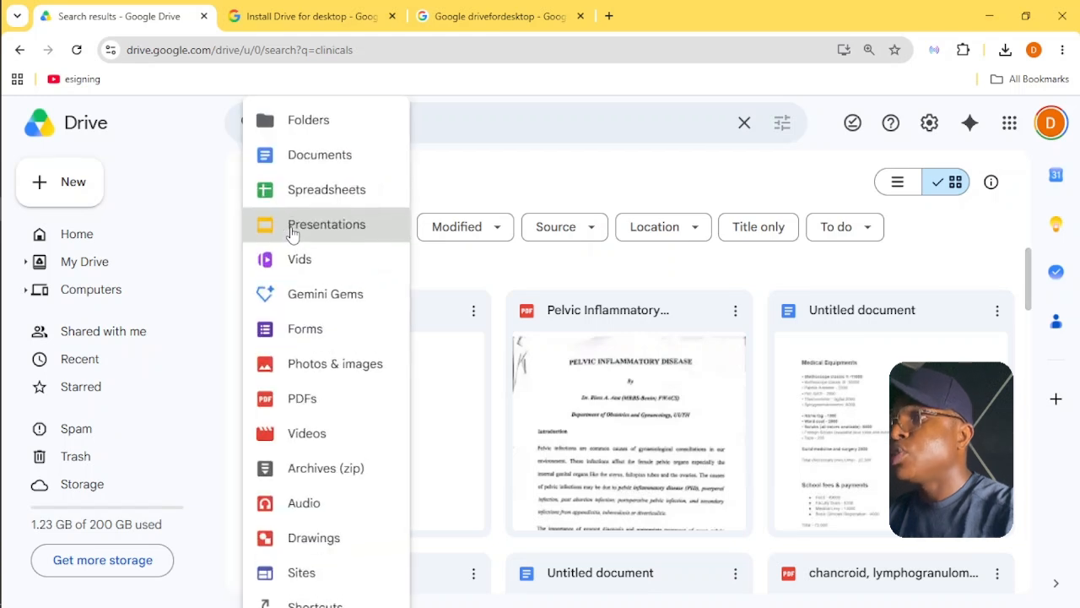
pyautogui.click(337, 161)
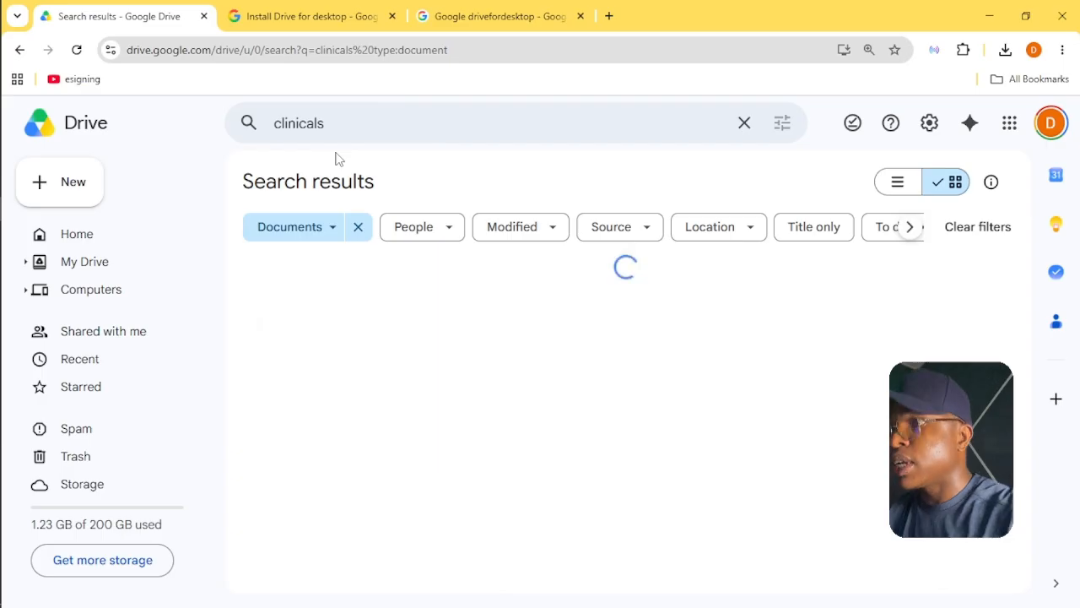
pyautogui.click(433, 236)
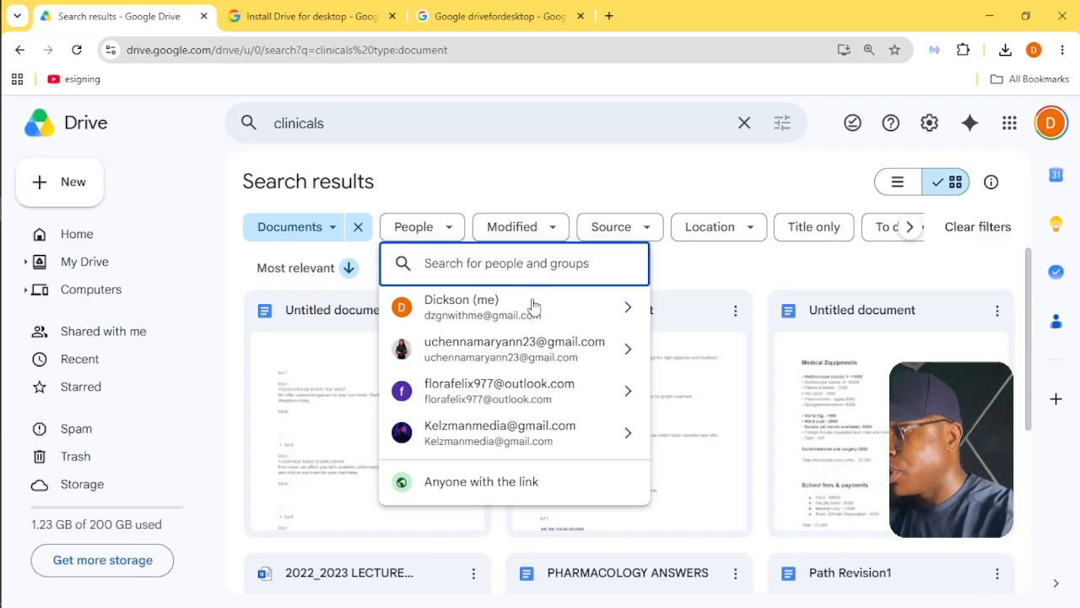
pyautogui.moveTo(581, 358)
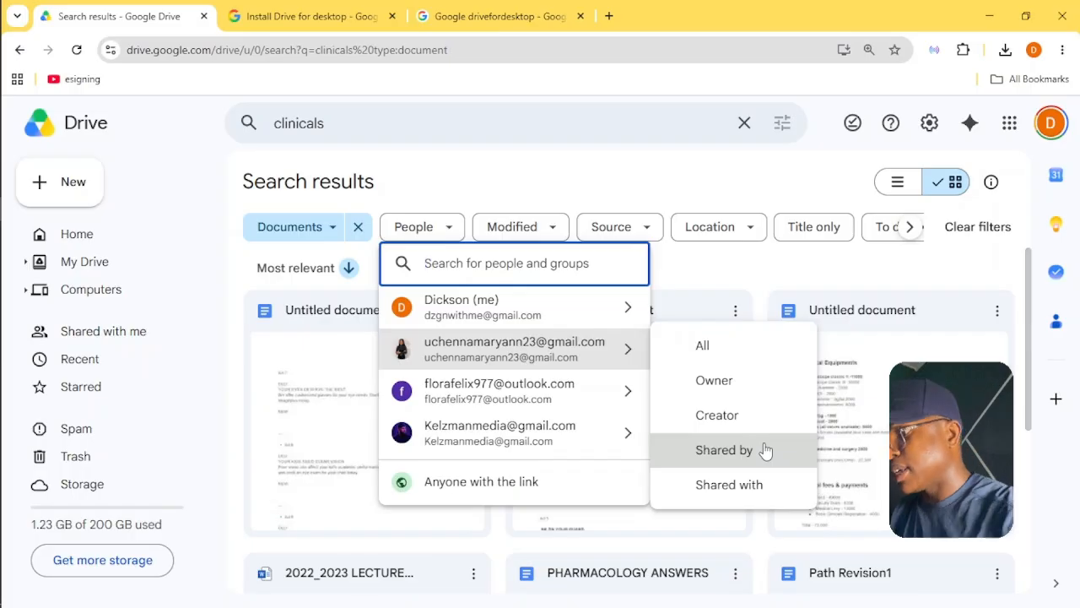
pyautogui.click(526, 228)
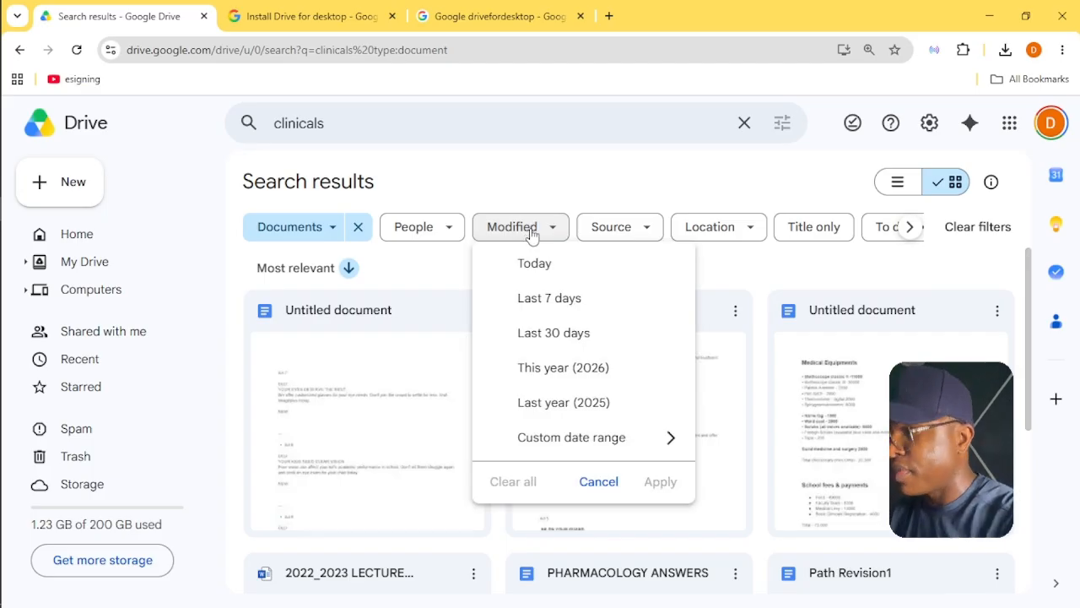
pyautogui.click(530, 233)
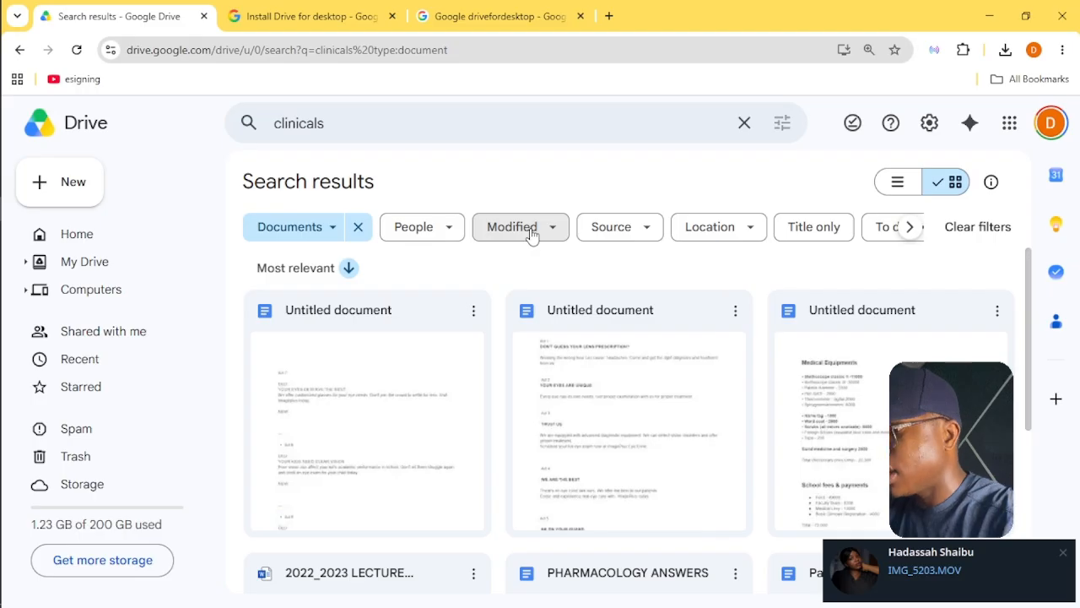
pyautogui.click(631, 226)
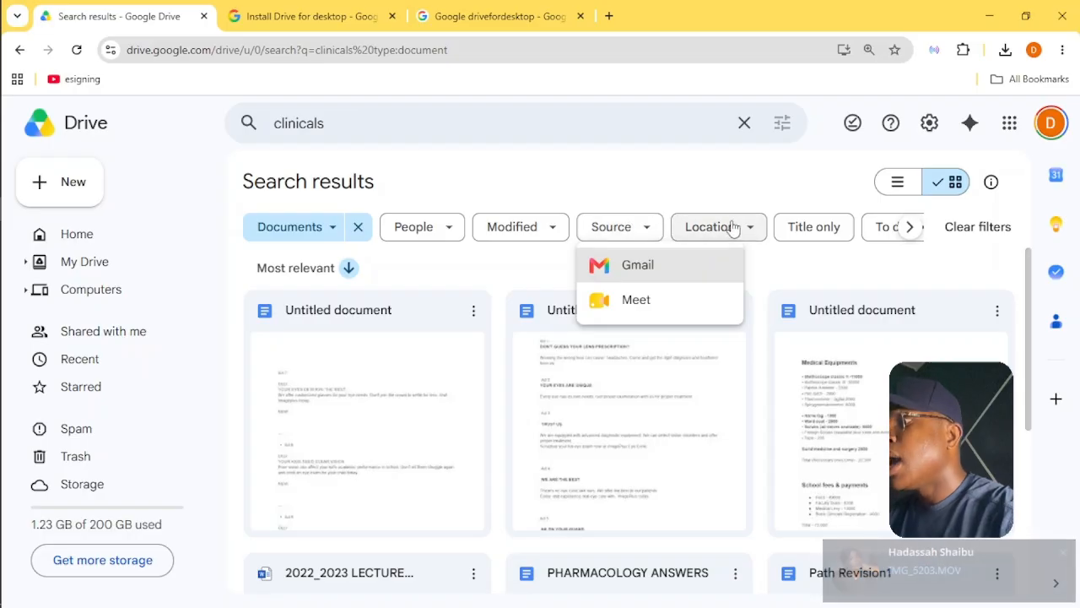
# Step: Clear the term "clinicals" from the Drive search and dismiss the search suggestions
pyautogui.click(744, 124)
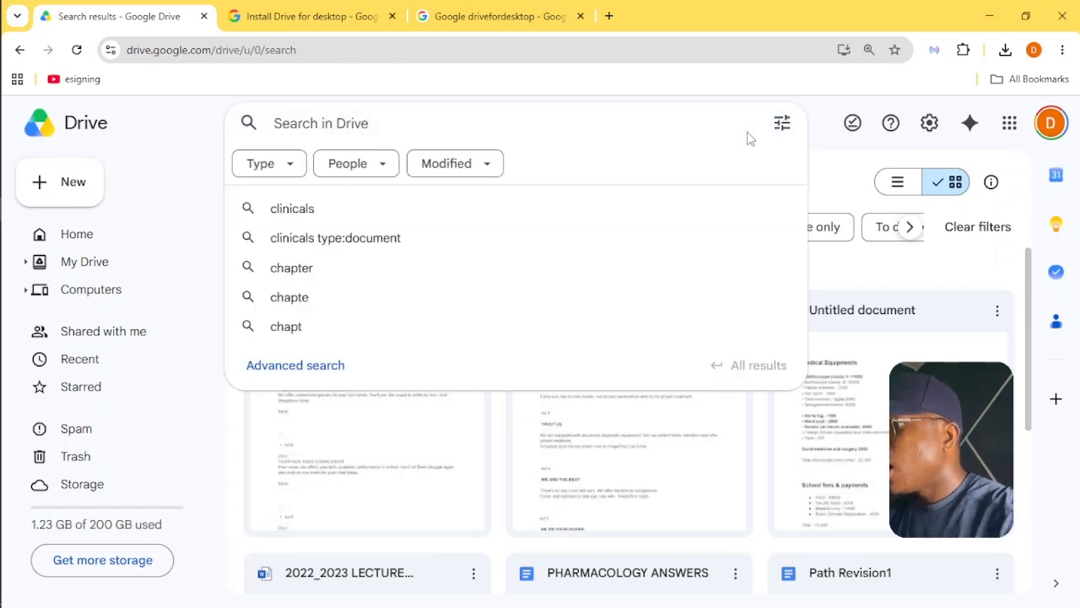
pyautogui.click(828, 167)
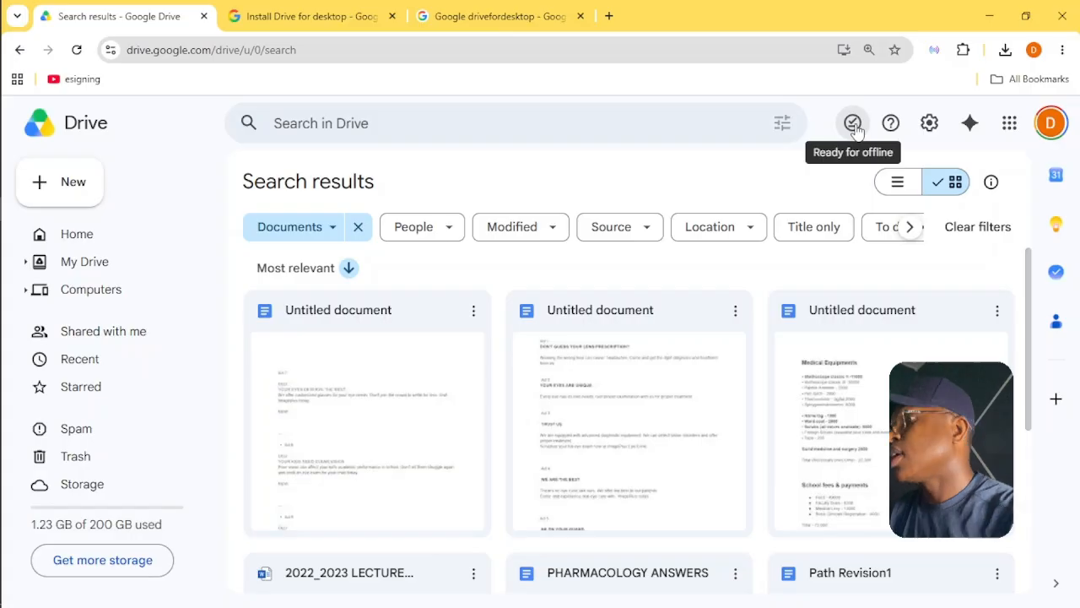
# Step: View the options offered by Drive's settings and the list of Google apps
pyautogui.click(933, 128)
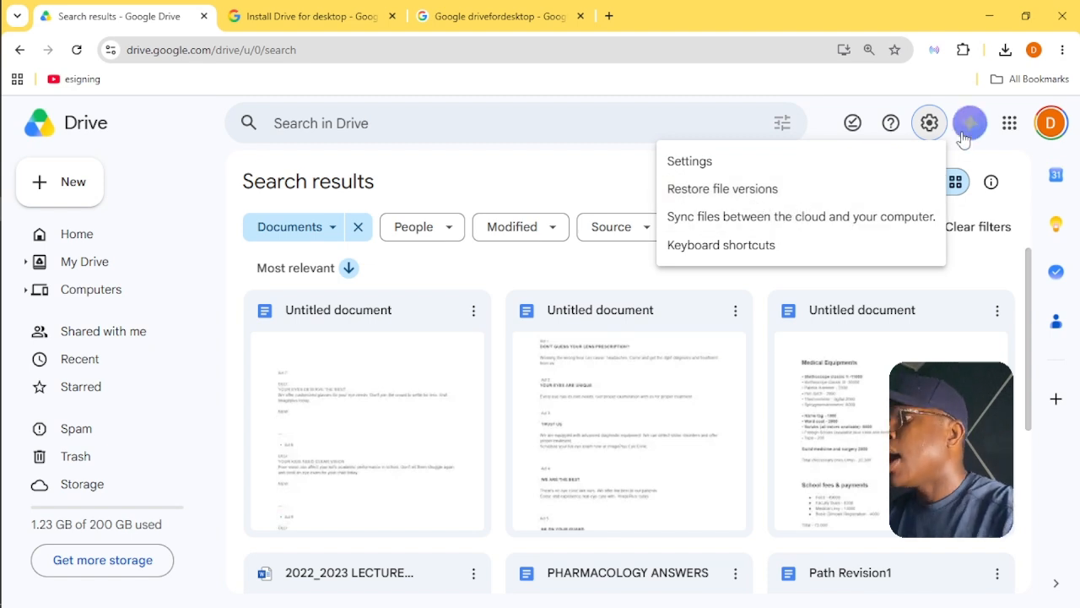
pyautogui.click(929, 125)
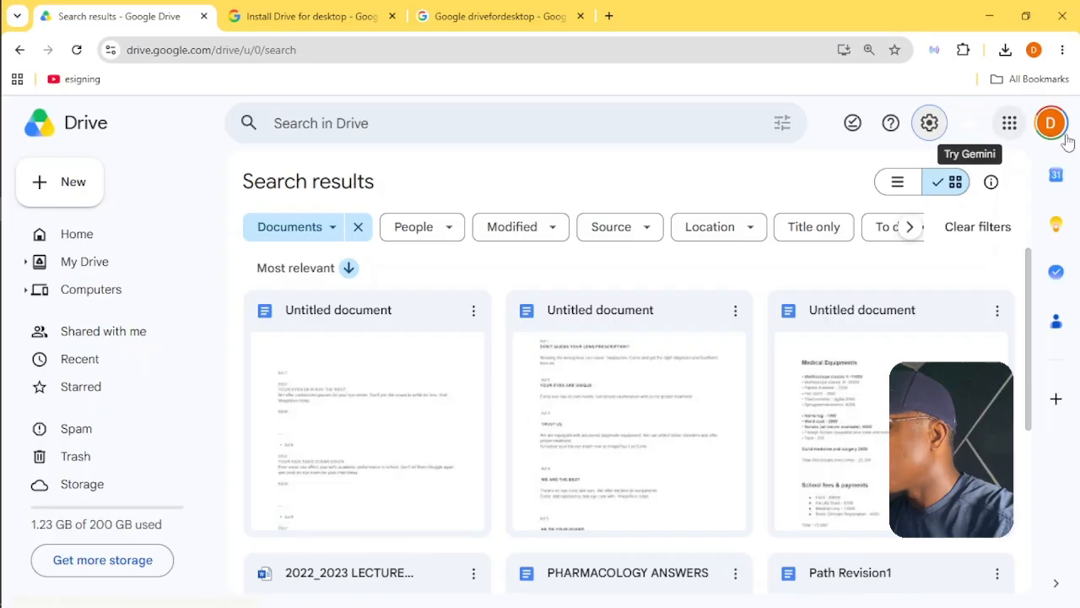
pyautogui.click(1010, 124)
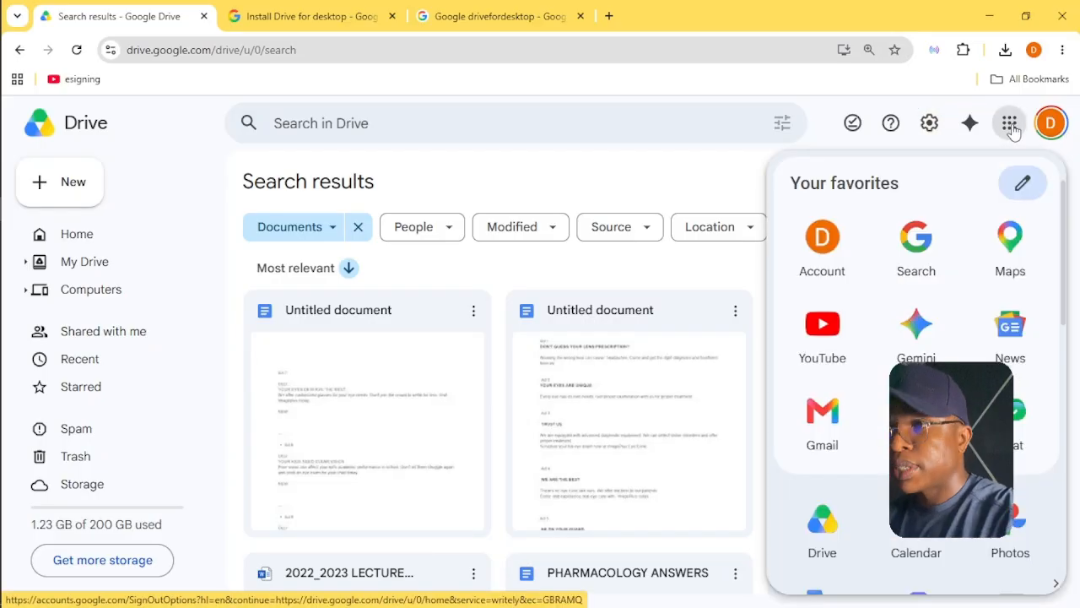
pyautogui.click(1012, 126)
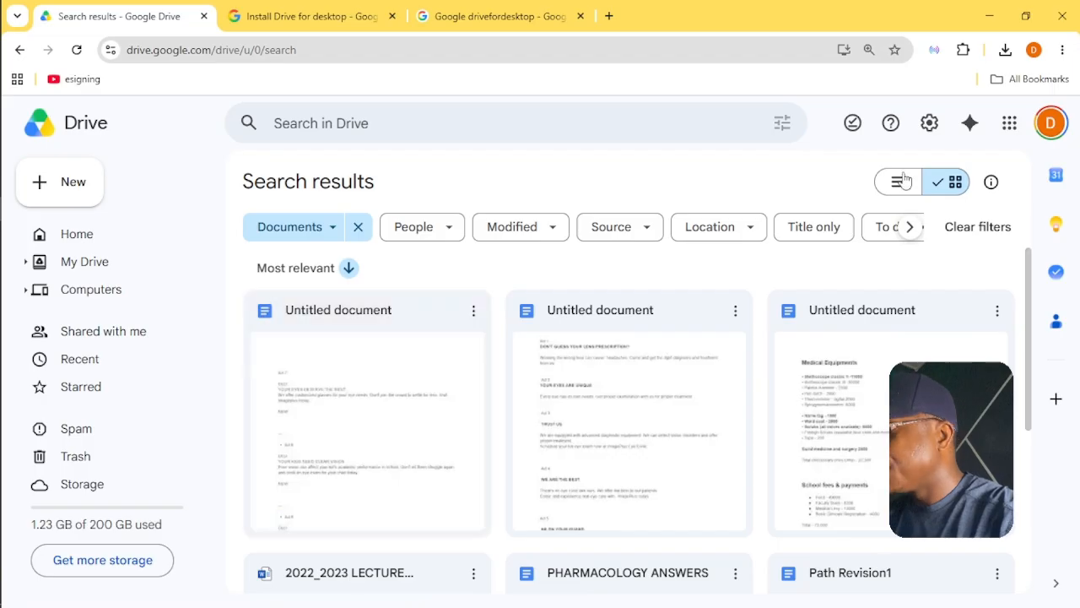
# Step: Create a new folder named "Sample Folder for ABC Agency" in My Drive
pyautogui.click(71, 191)
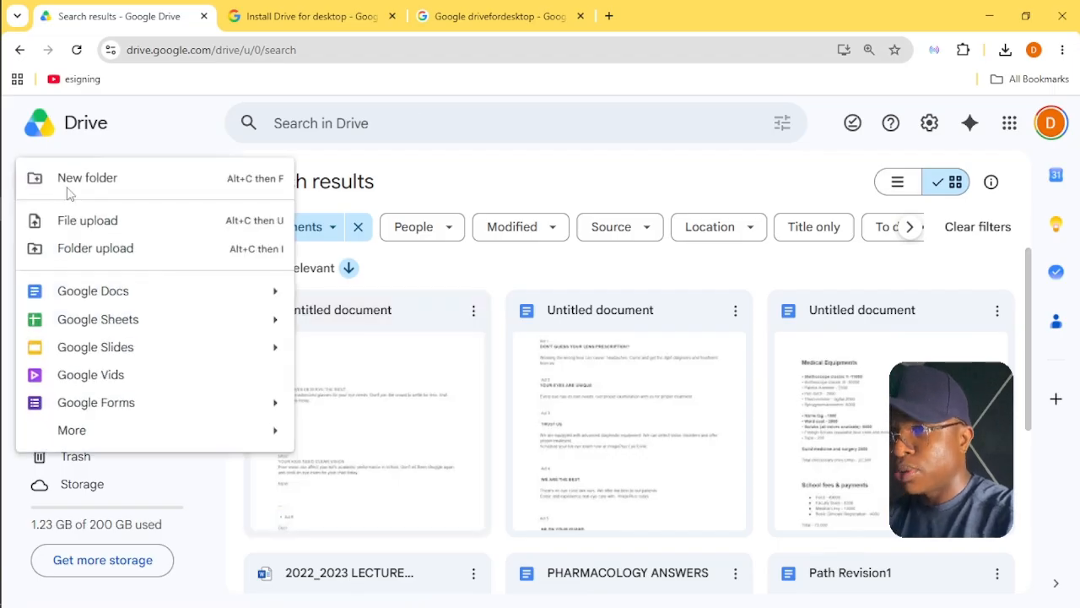
pyautogui.moveTo(109, 292)
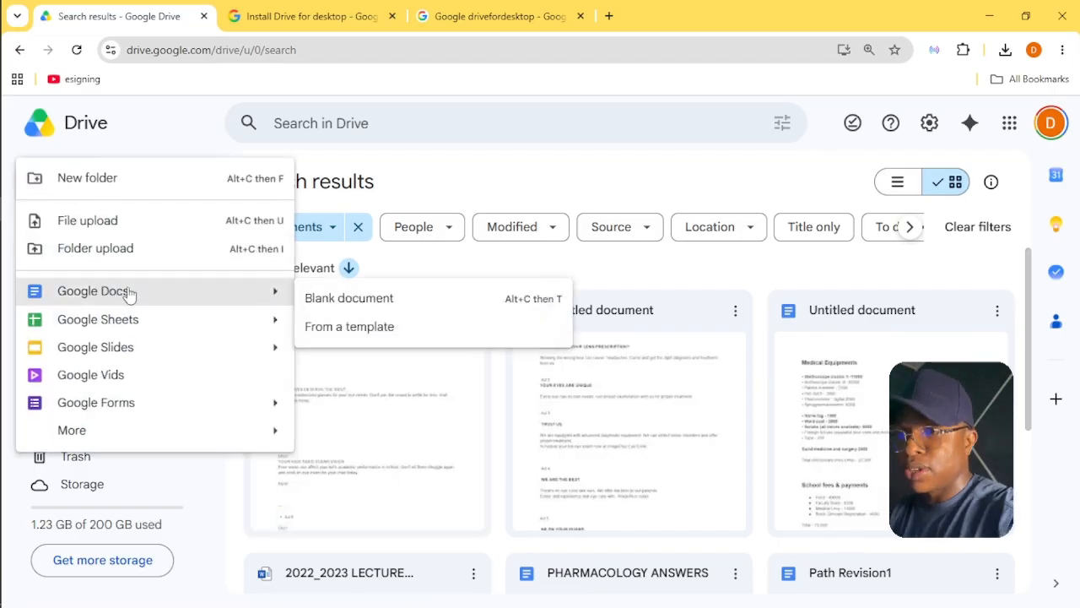
pyautogui.click(133, 189)
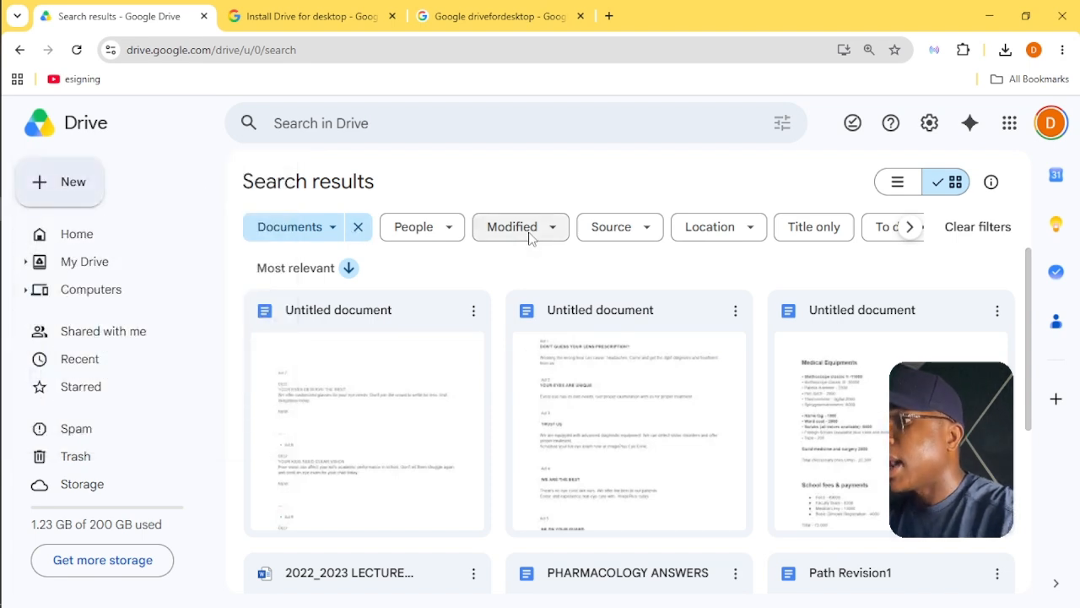
pyautogui.write('Samp')
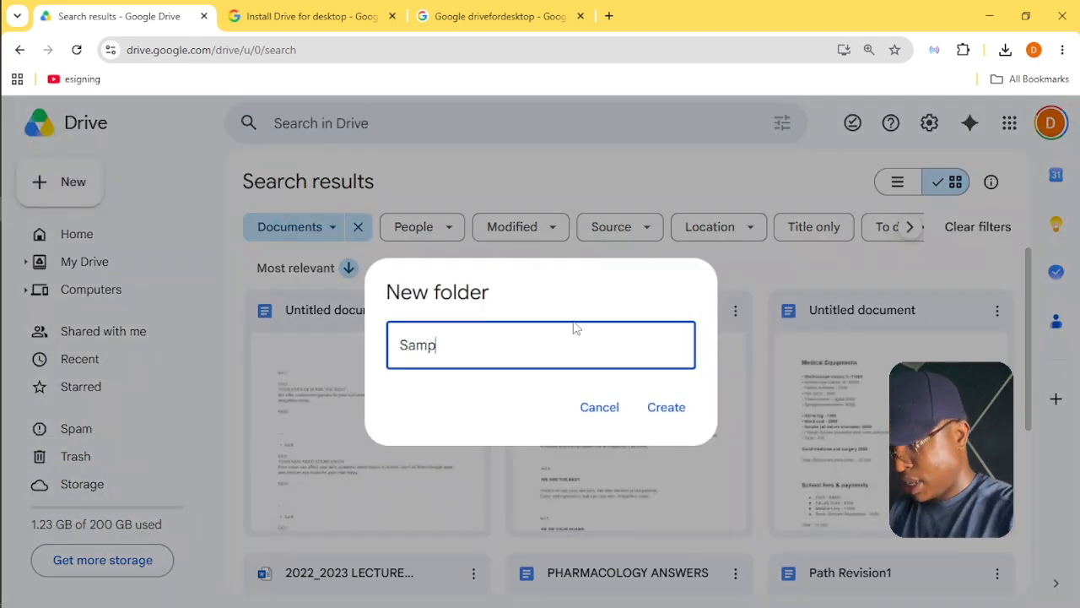
pyautogui.write('le Folder')
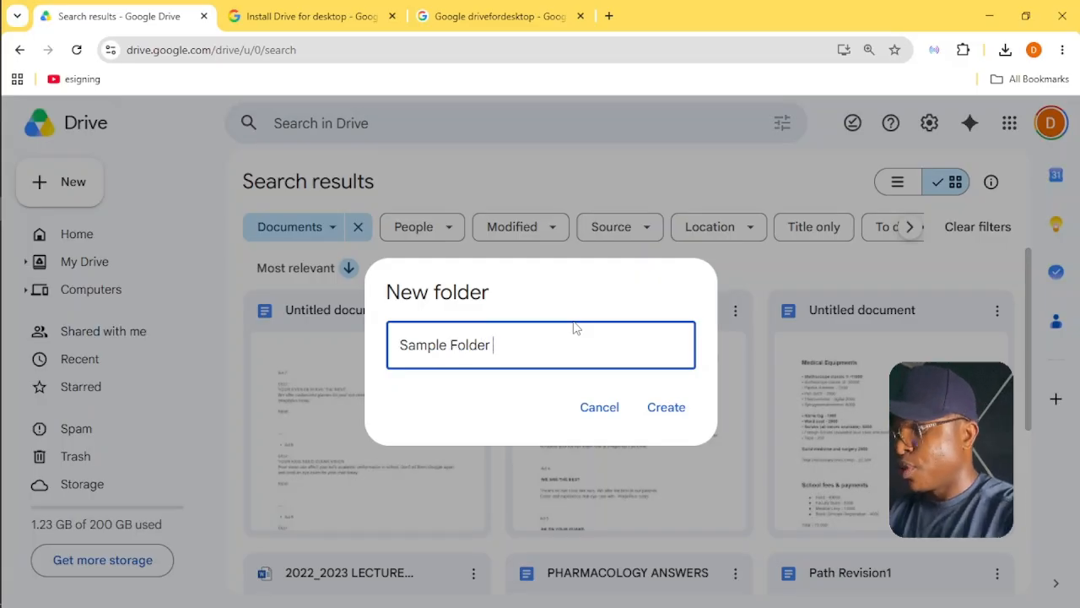
pyautogui.write(' for ABC ')
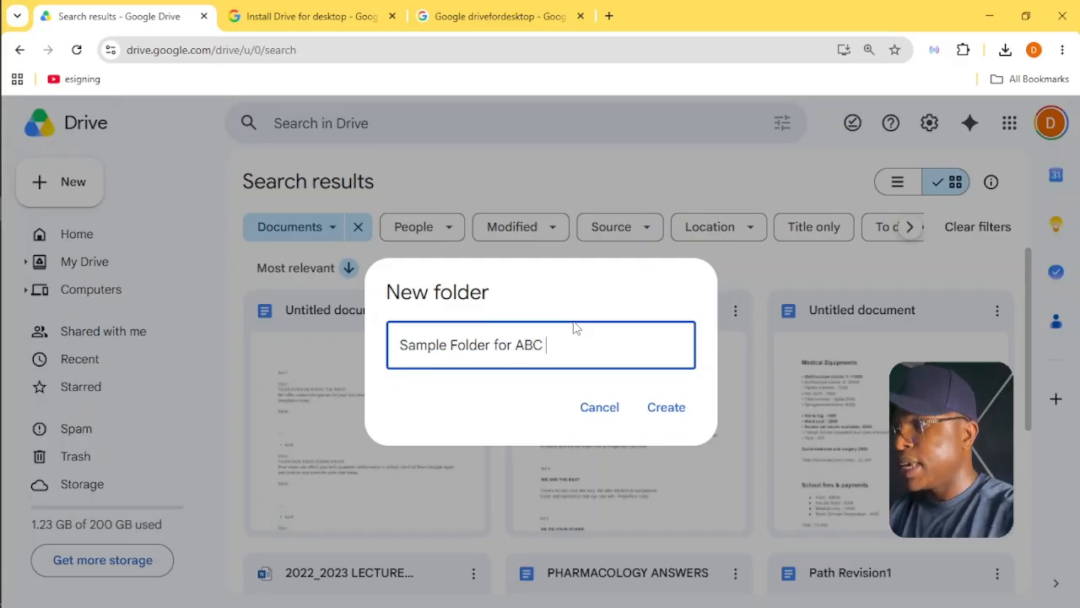
pyautogui.write('Agency')
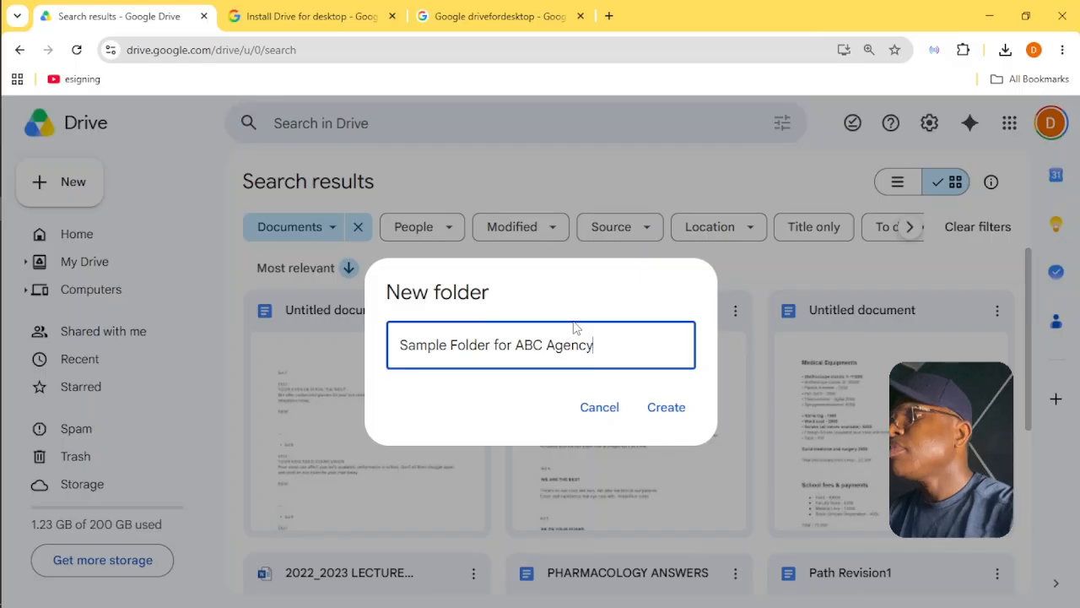
pyautogui.click(675, 418)
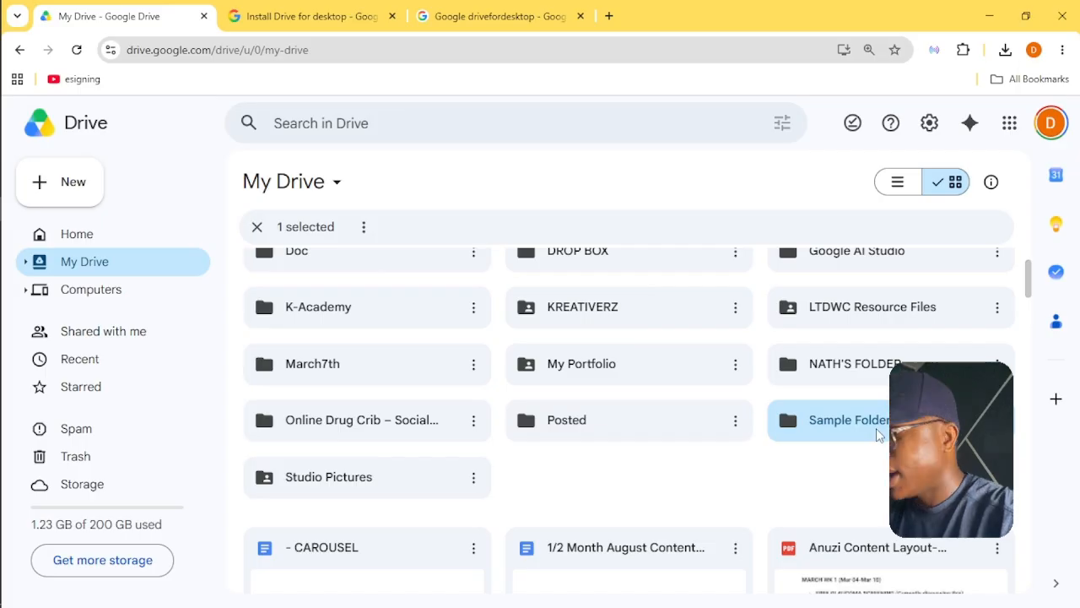
# Step: Open the Sample Folder for ABC Agency and create a subfolder named "Contract" in it
pyautogui.scroll(3, 877, 435)
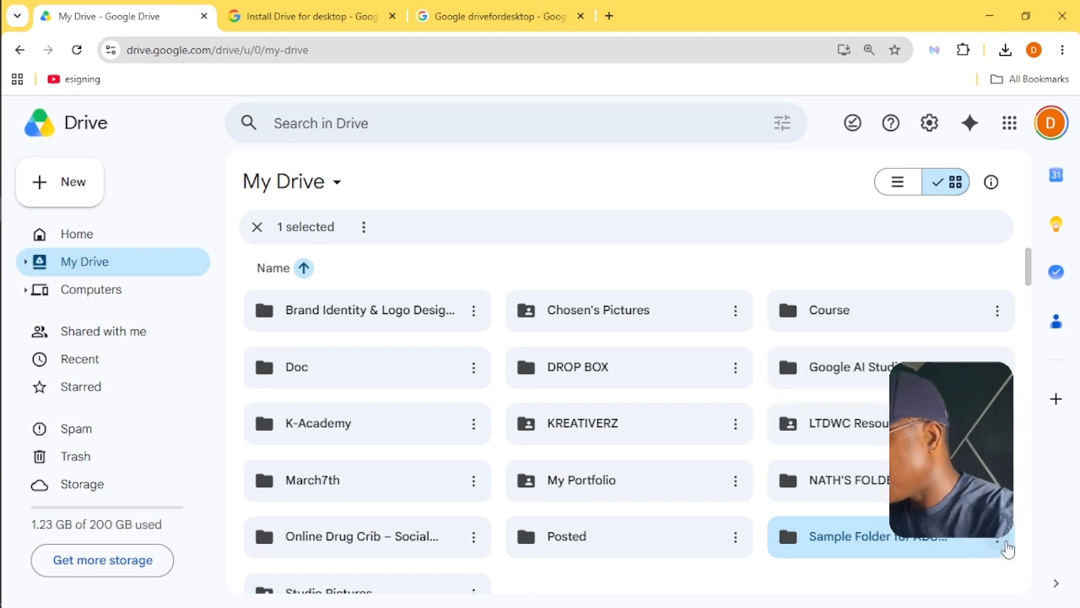
pyautogui.doubleClick(884, 540)
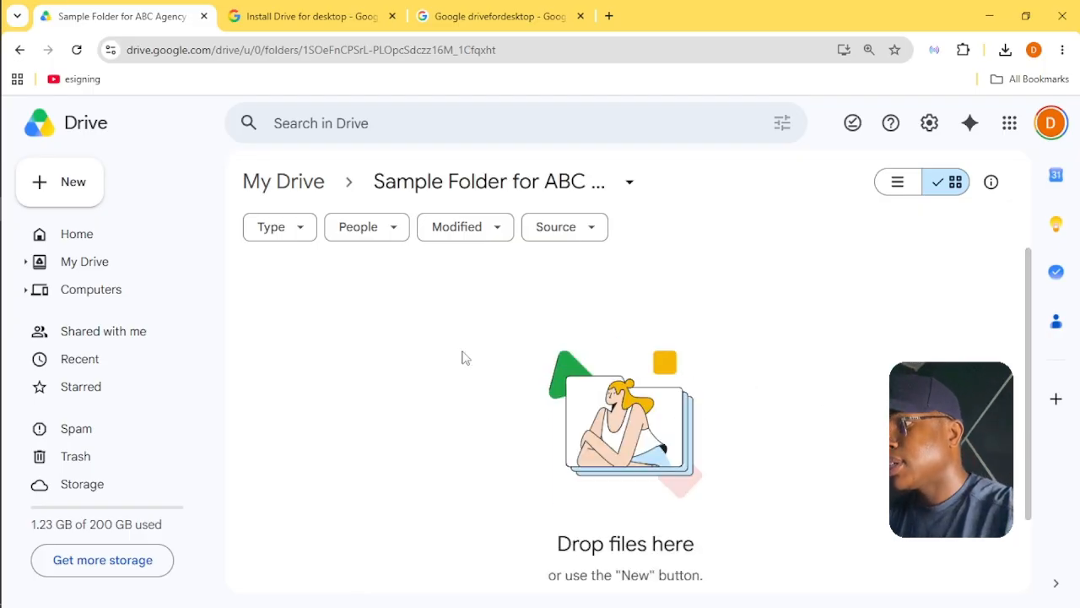
pyautogui.rightClick(415, 341)
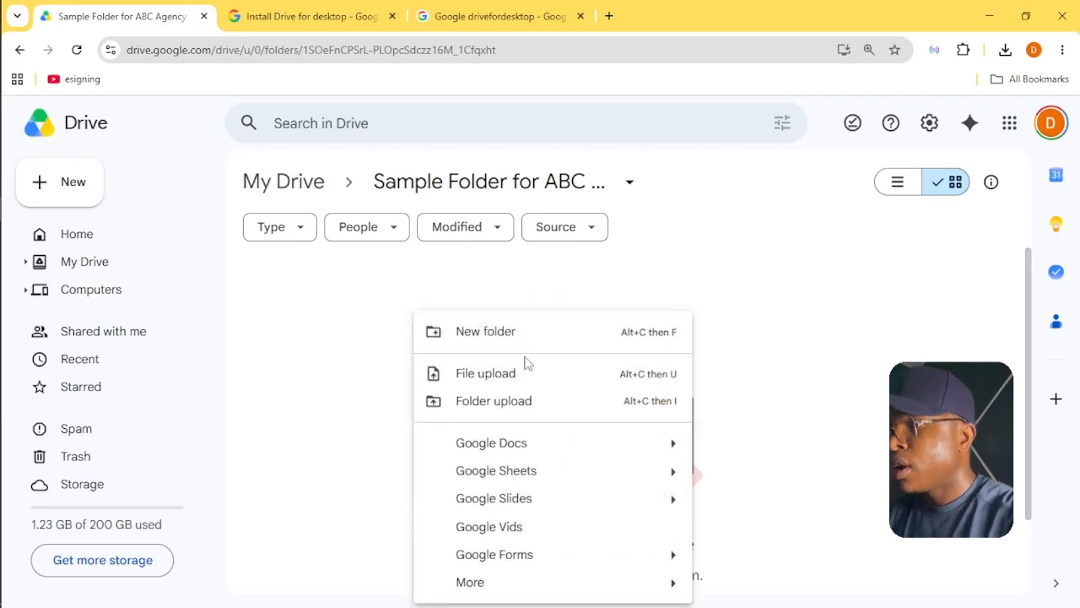
pyautogui.click(509, 339)
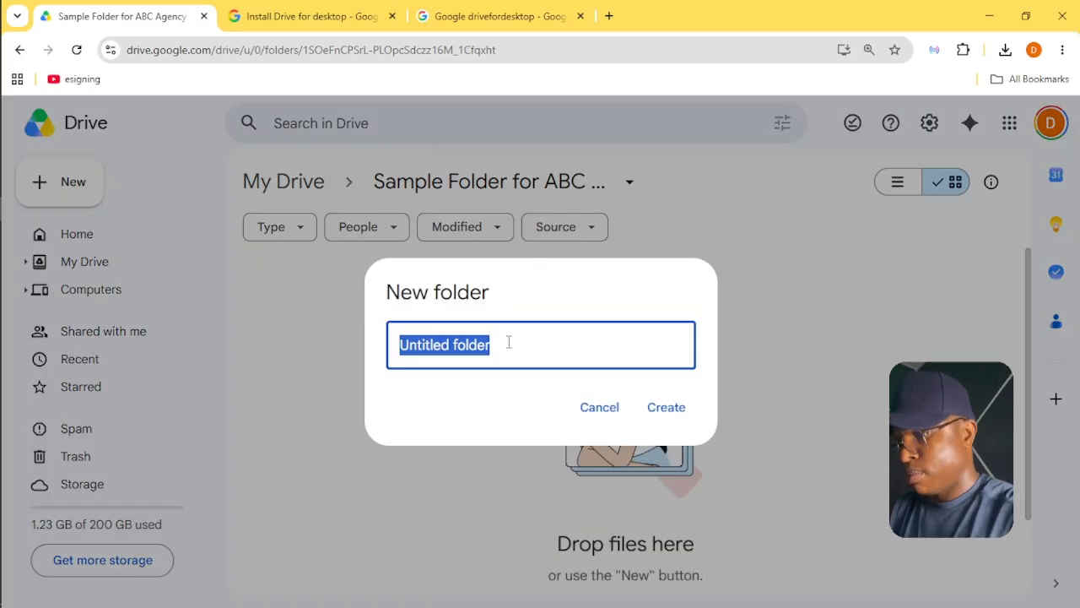
pyautogui.write('Contract')
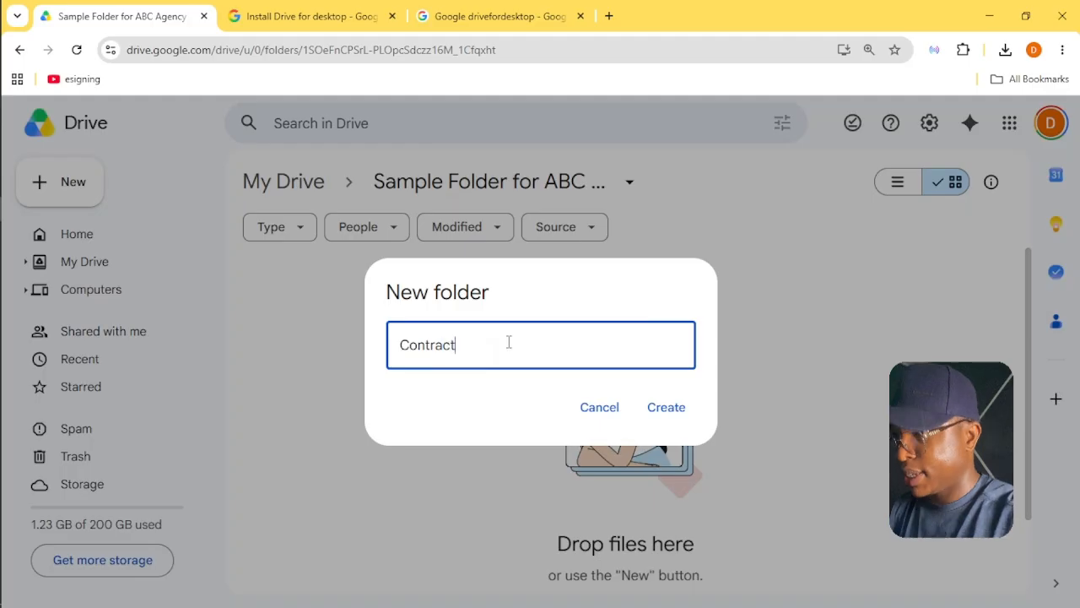
pyautogui.click(644, 404)
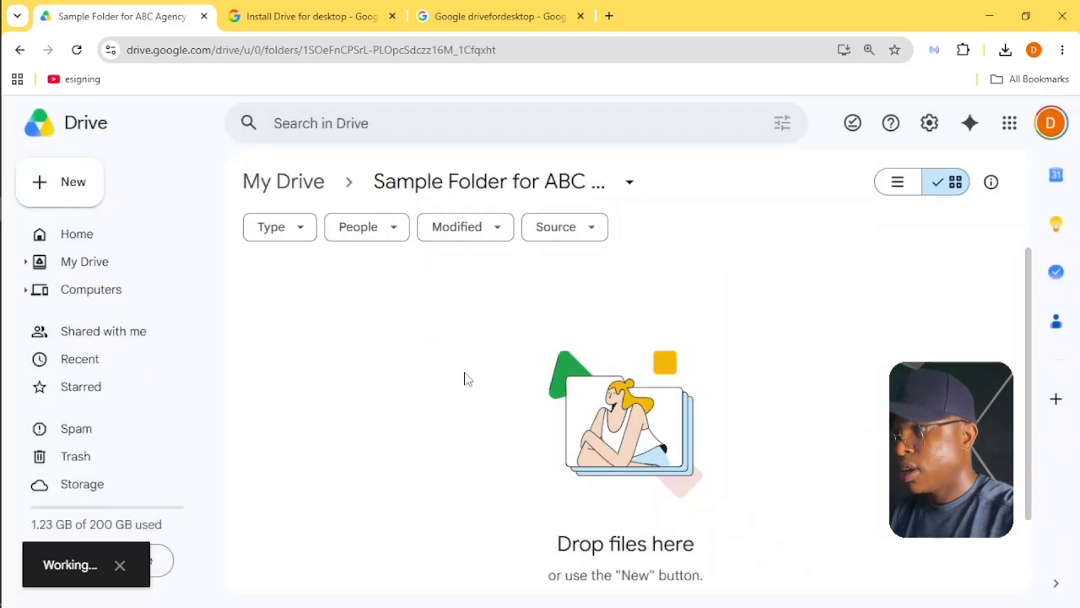
# Step: Create a second subfolder named "Content" in the Sample Folder for ABC Agency
pyautogui.rightClick(701, 287)
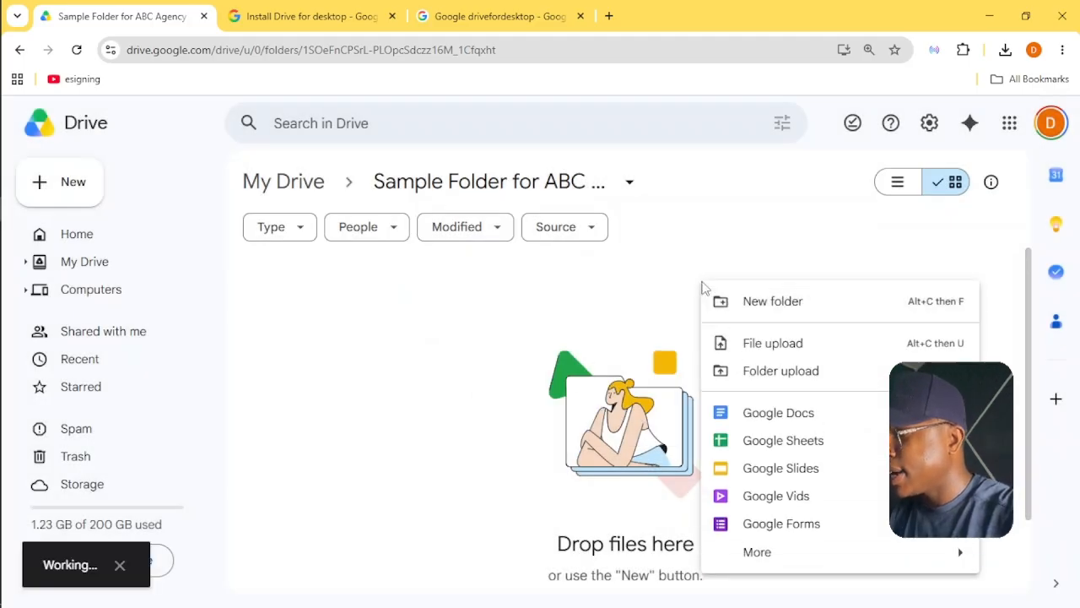
pyautogui.rightClick(623, 297)
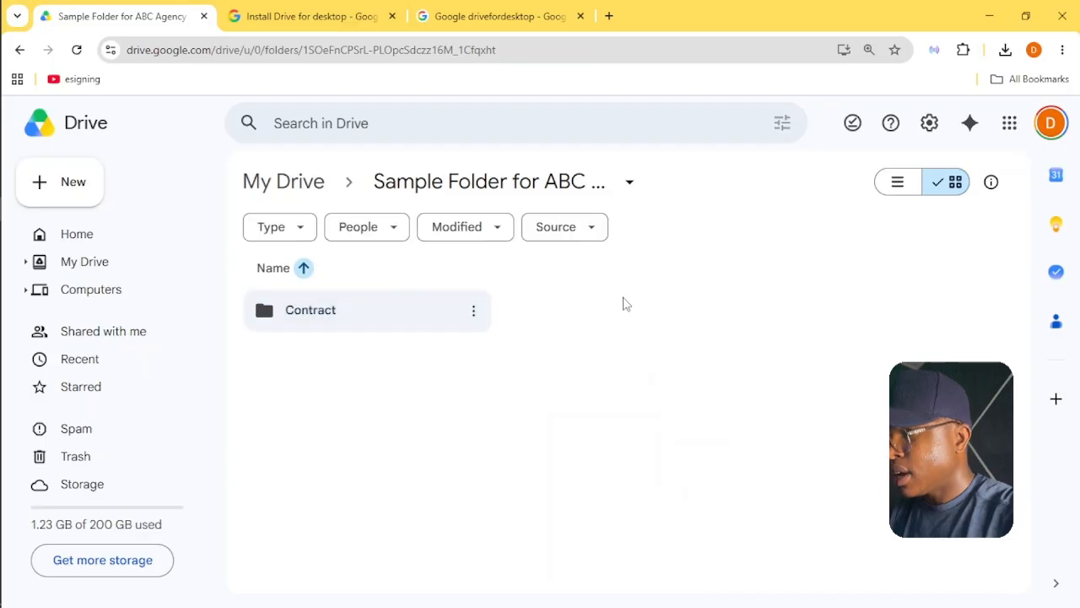
pyautogui.click(692, 315)
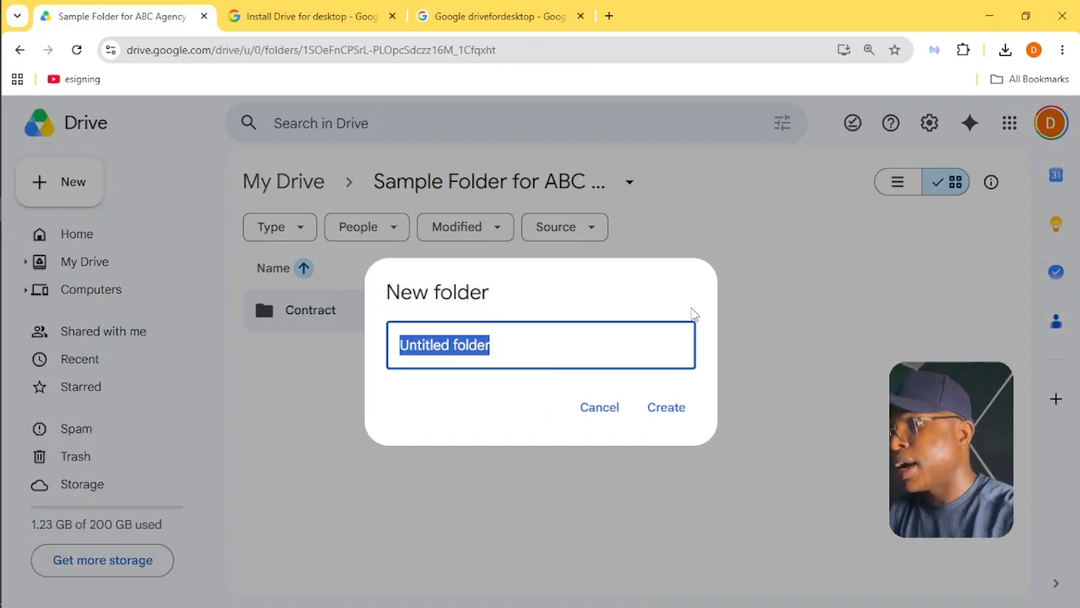
pyautogui.write('Content')
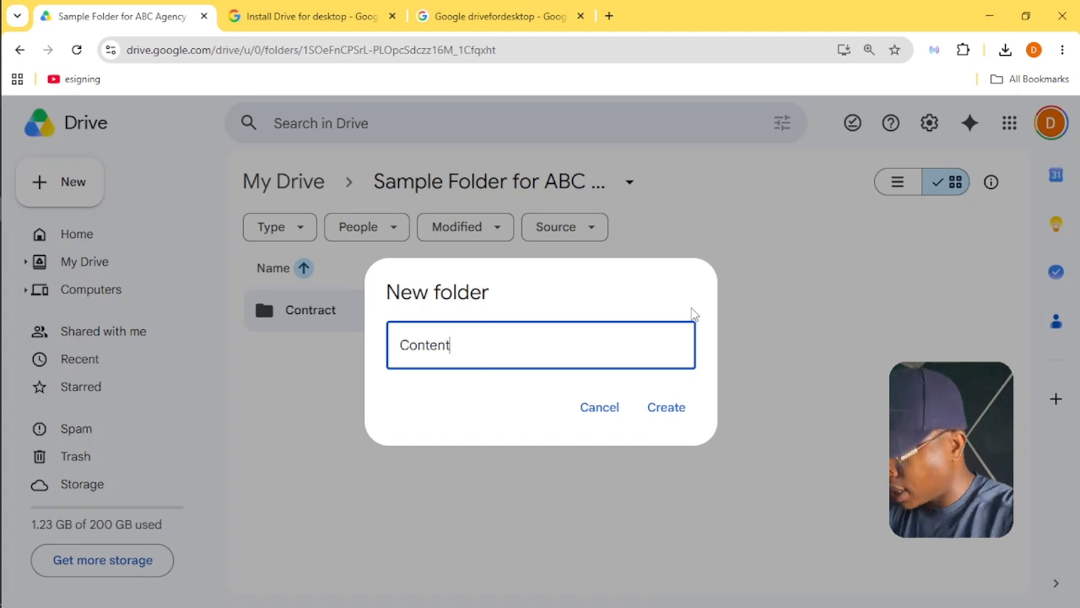
pyautogui.press('Return')
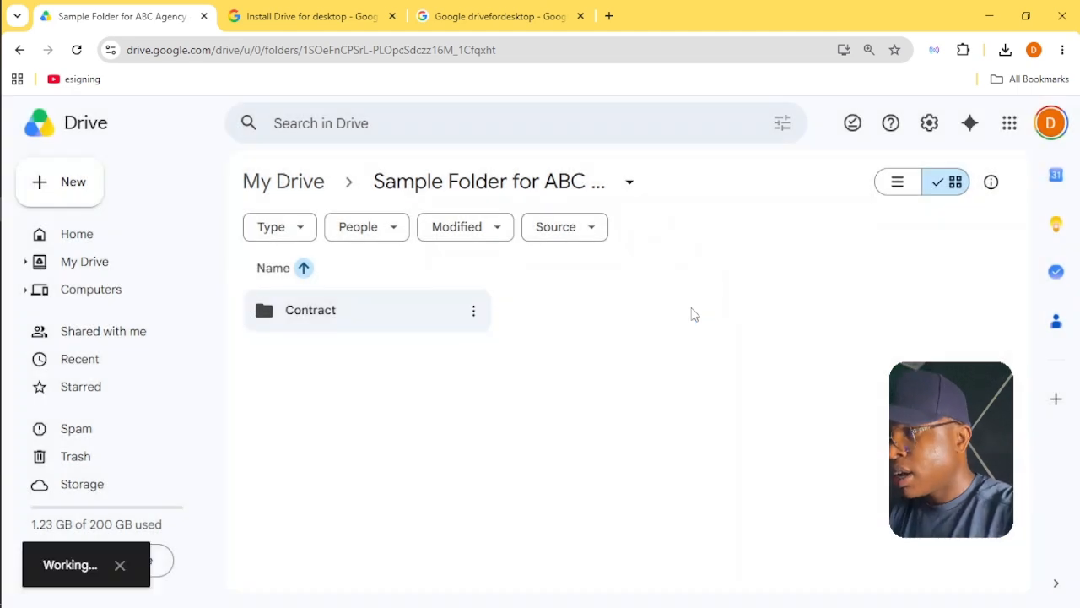
# Step: Create a third subfolder named "Content Calendar" in the Sample Folder for ABC Agency
pyautogui.rightClick(605, 386)
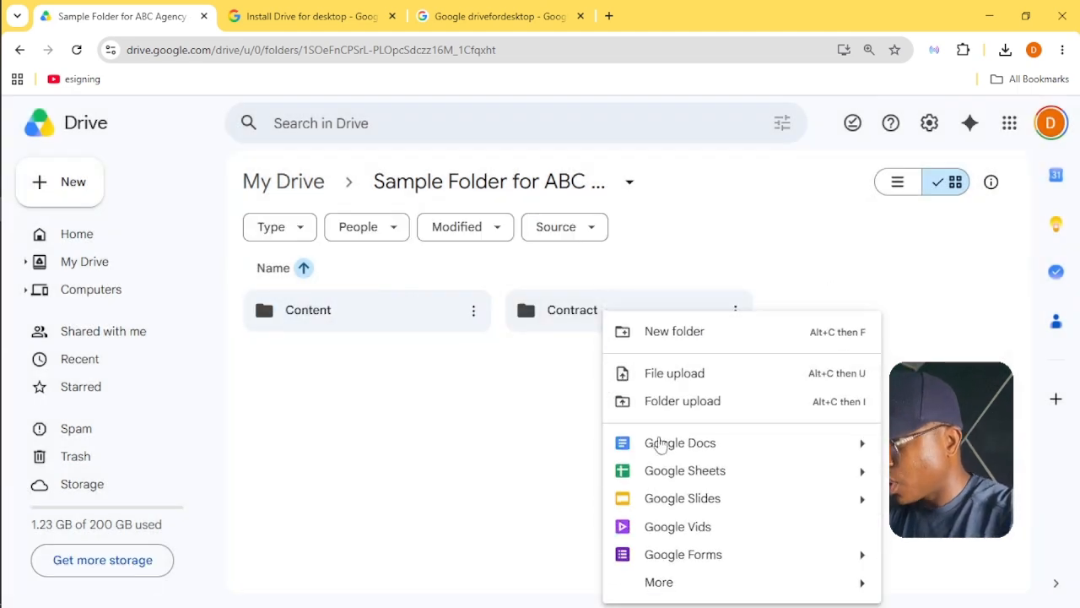
pyautogui.click(709, 344)
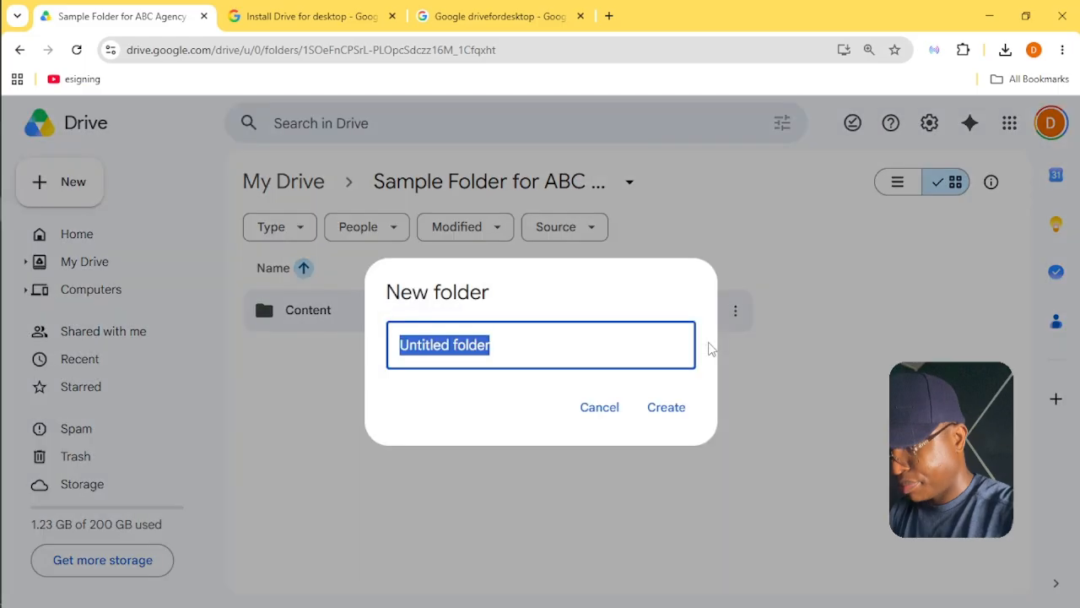
pyautogui.write('Content ')
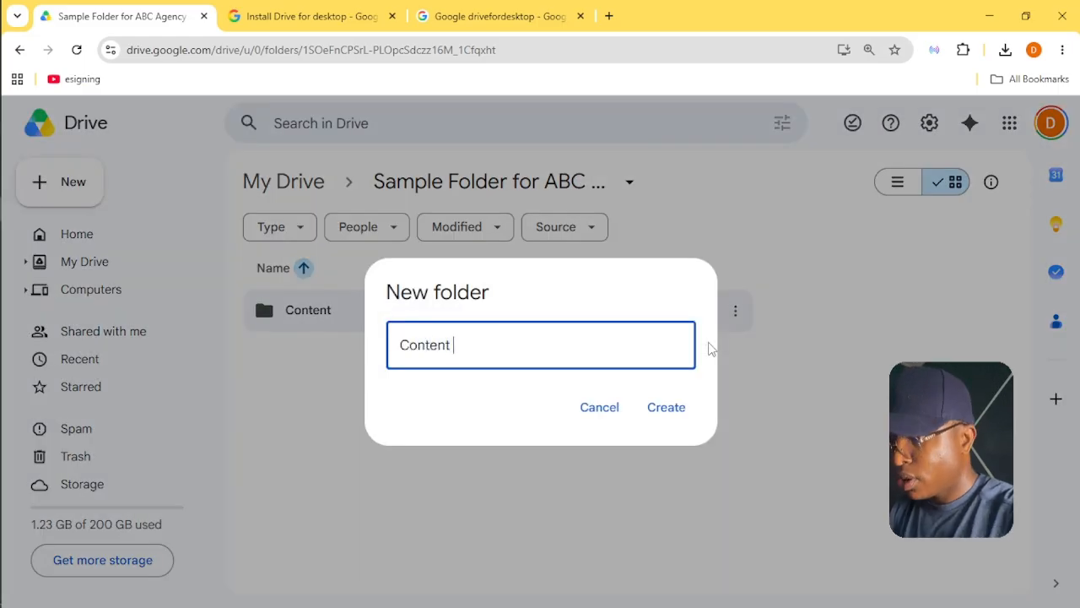
pyautogui.write('Calnedar')
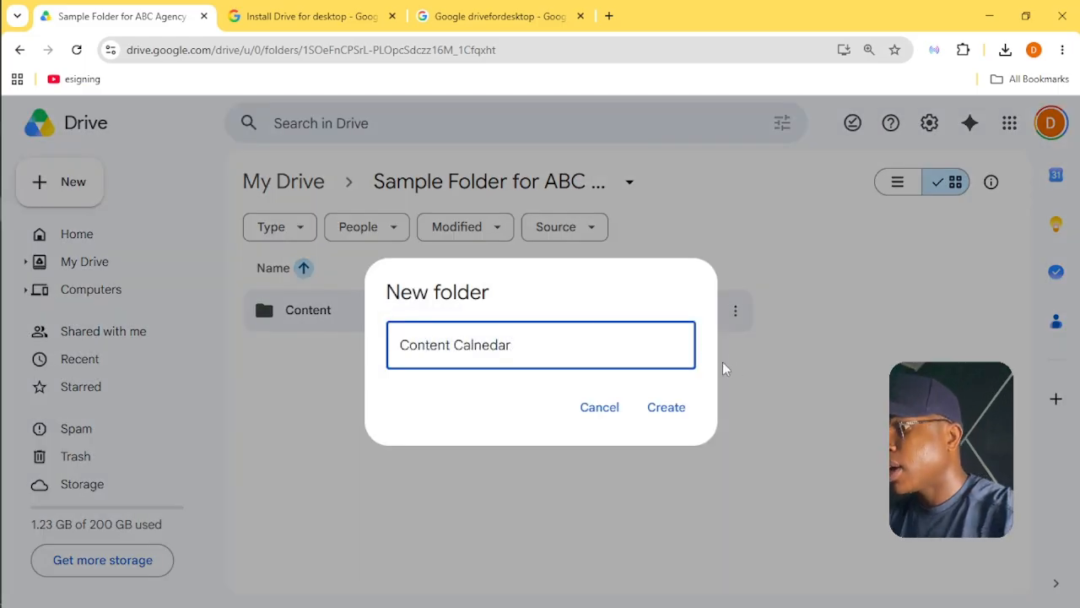
pyautogui.click(489, 345)
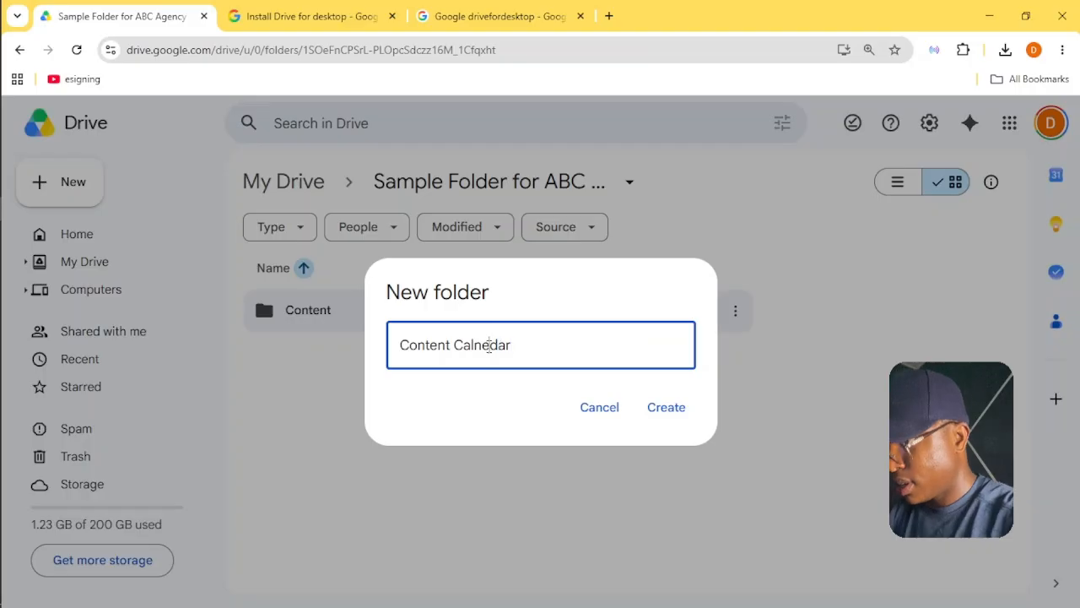
pyautogui.press('BackSpace')
pyautogui.press('BackSpace')
pyautogui.write('en')
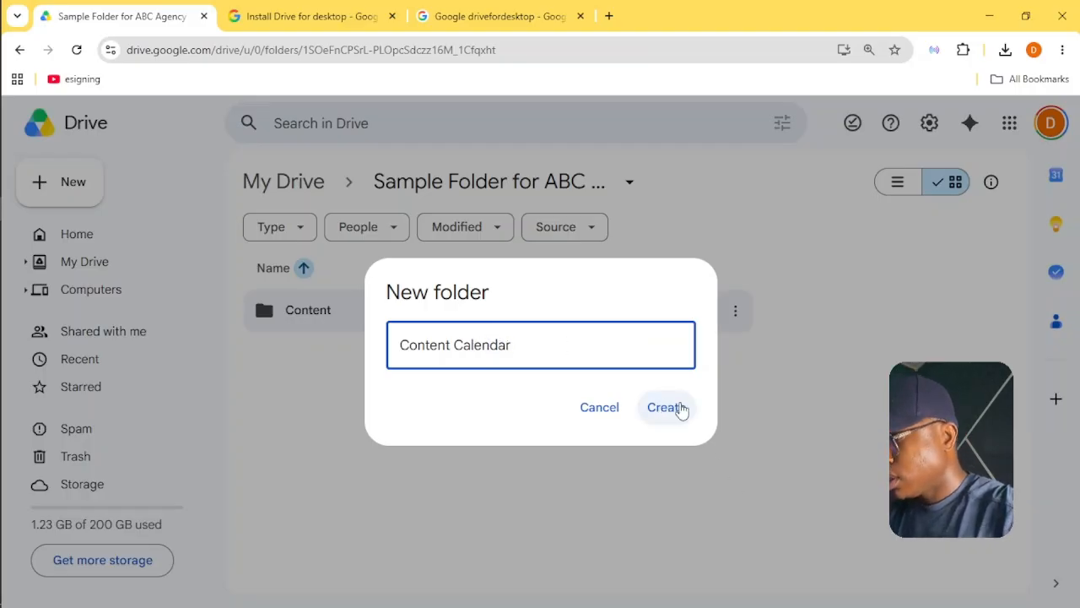
pyautogui.click(680, 409)
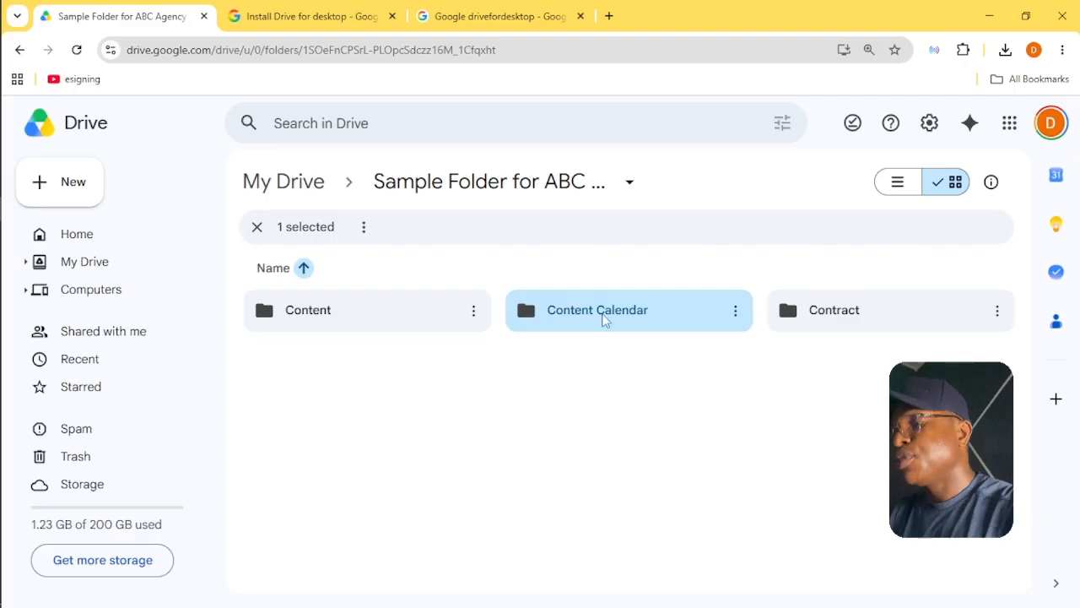
# Step: Open the Content Calendar folder and create a blank Google Docs document in it
pyautogui.doubleClick(604, 319)
pyautogui.rightClick(509, 319)
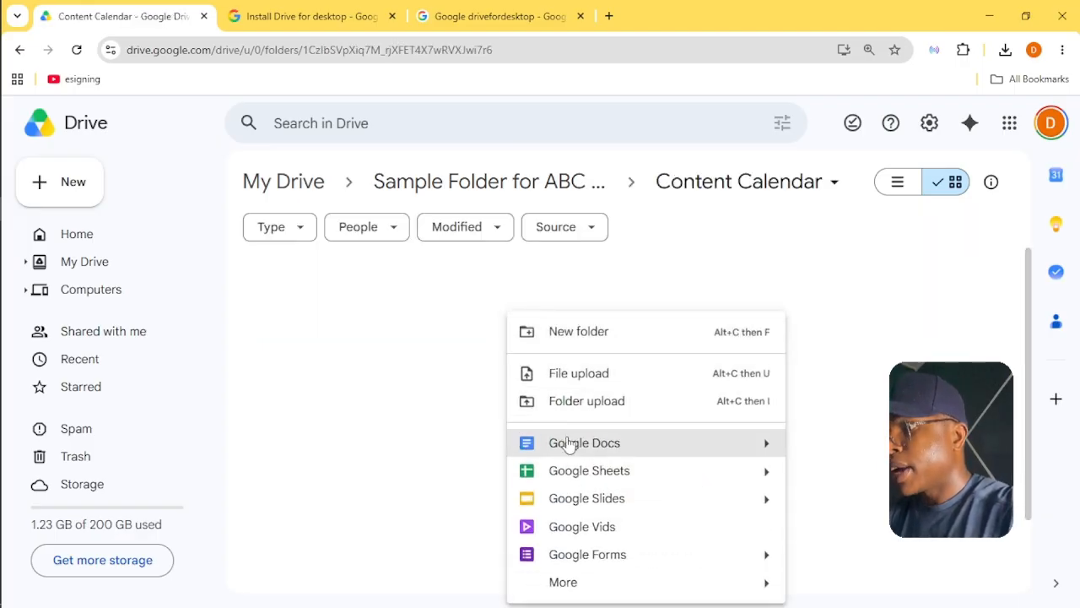
pyautogui.click(632, 439)
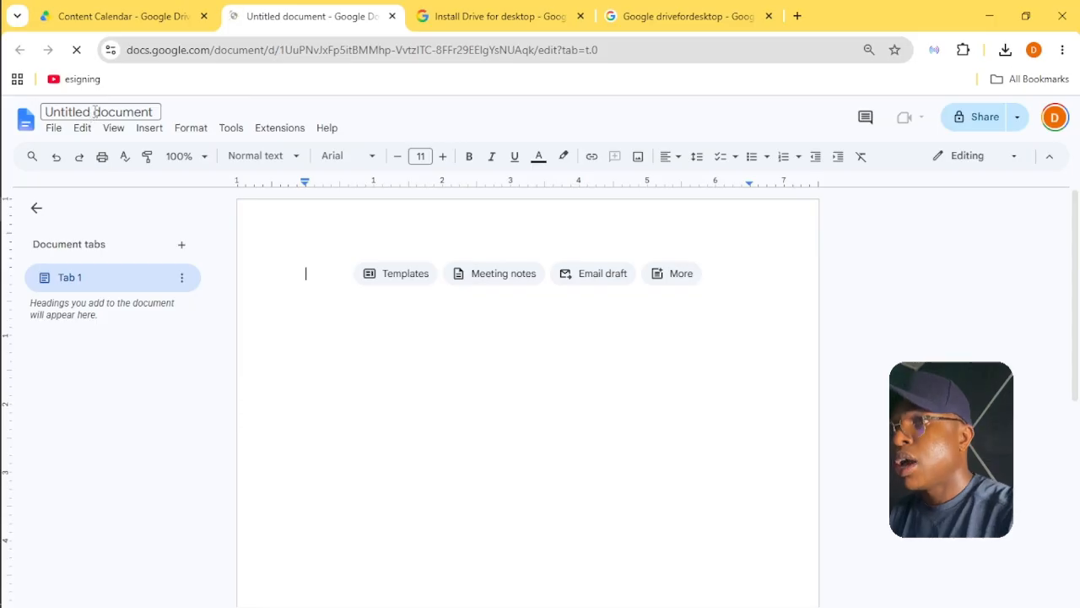
# Step: Rename the untitled document as "May 2026"
pyautogui.doubleClick(93, 111)
pyautogui.tripleClick(95, 111)
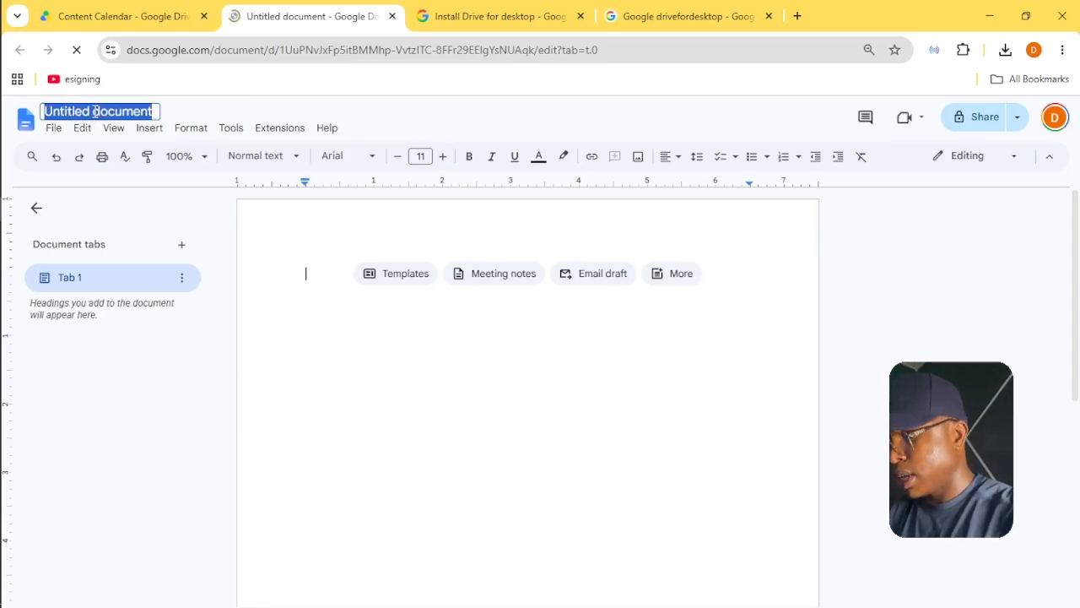
pyautogui.write('May ')
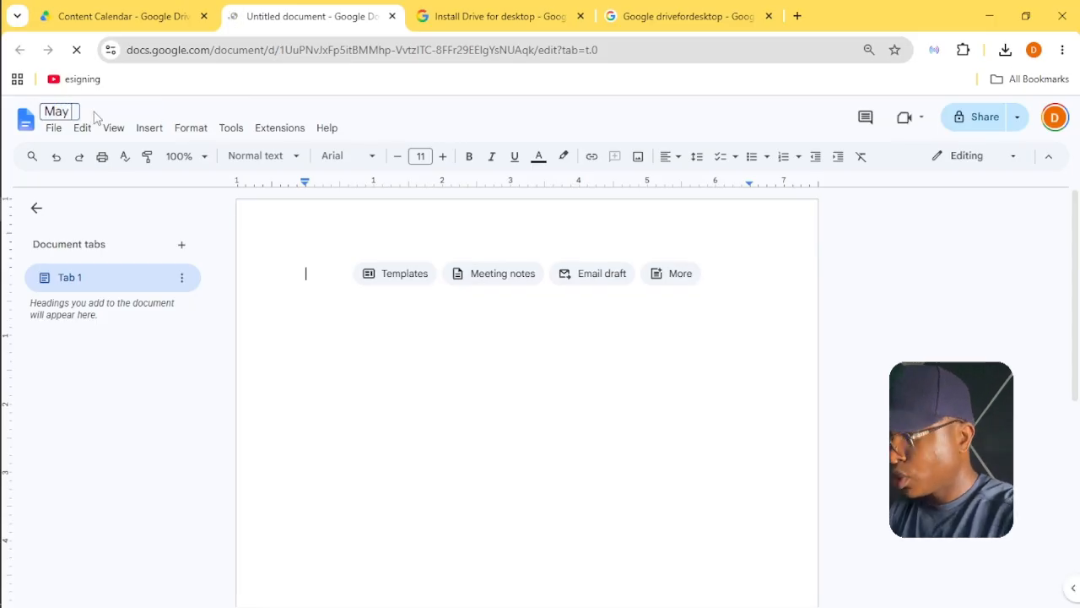
pyautogui.write('2026')
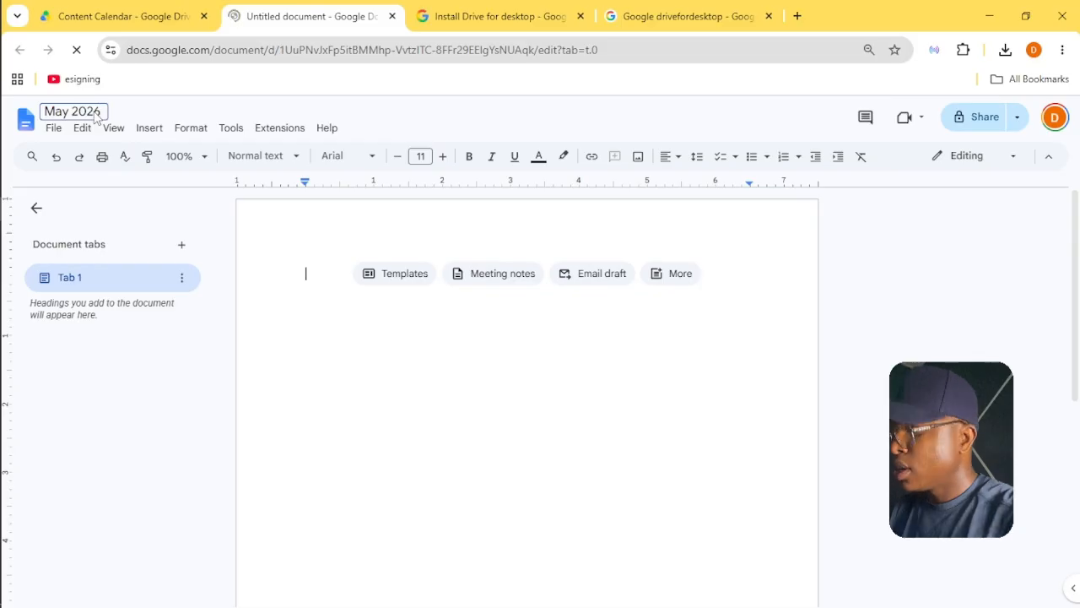
pyautogui.press('Return')
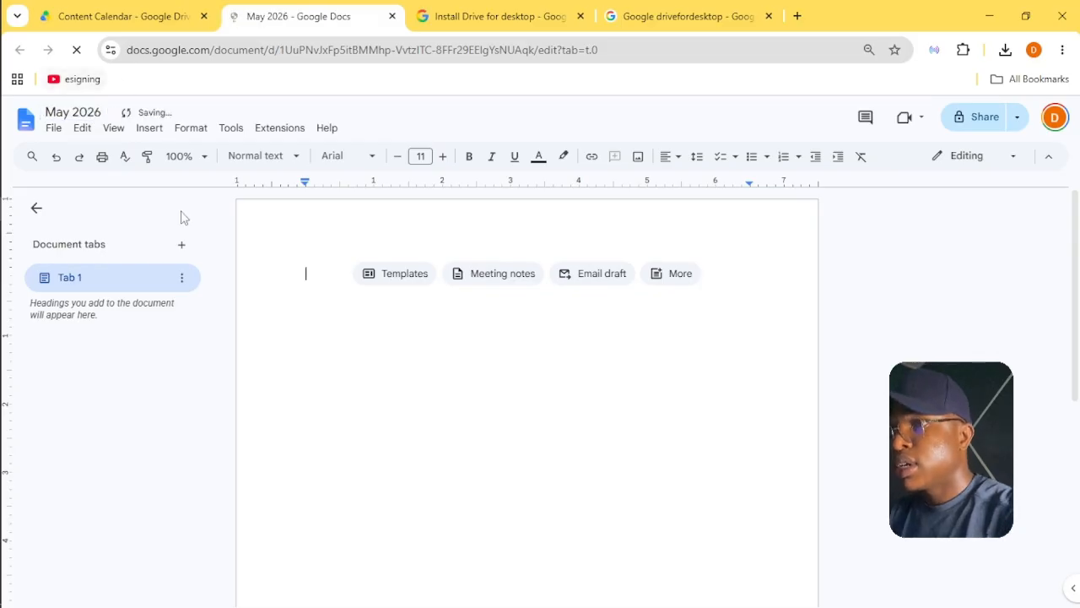
# Step: Return to the Content Calendar folder in Drive and reload it to check for the new document
pyautogui.click(162, 22)
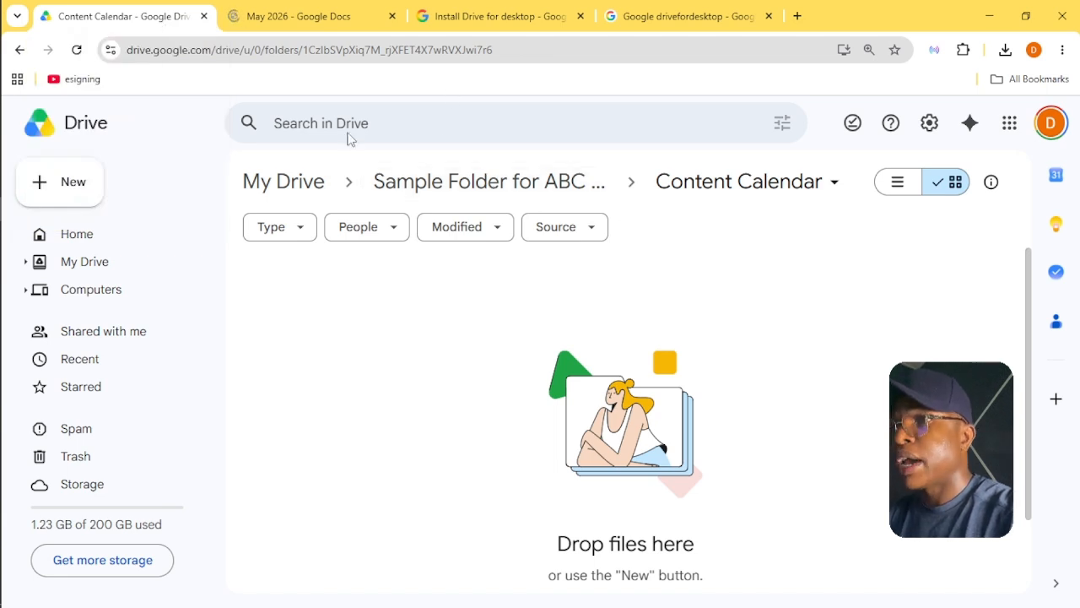
pyautogui.click(76, 50)
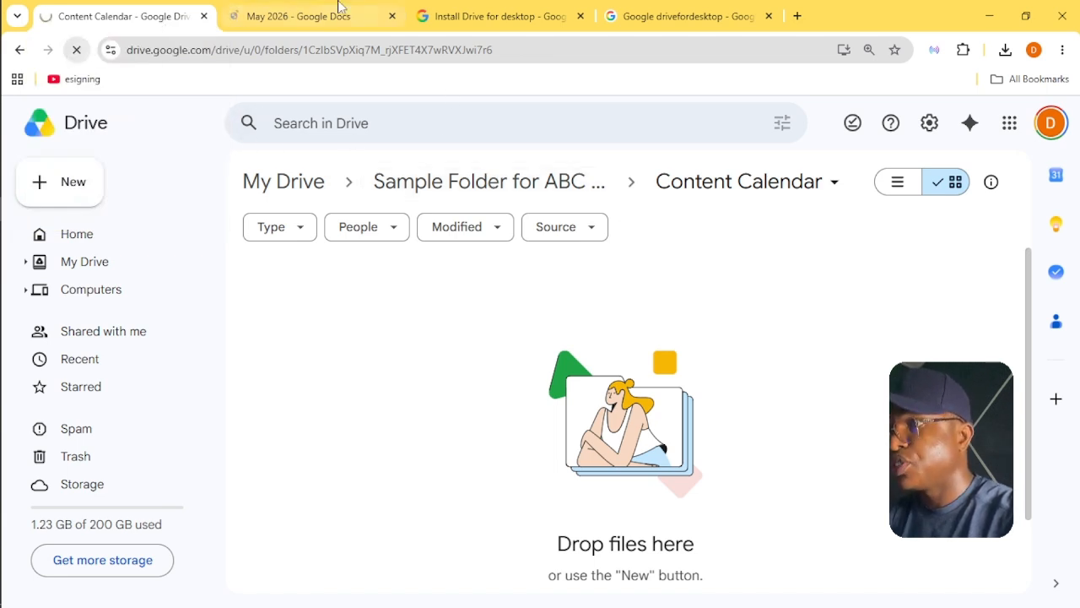
pyautogui.click(328, 19)
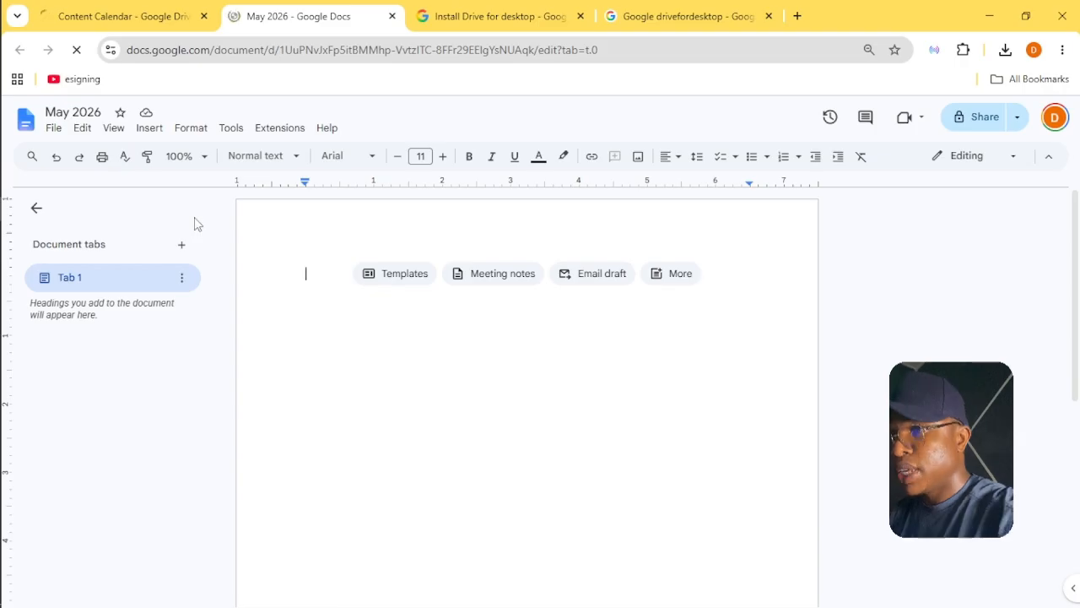
pyautogui.click(146, 16)
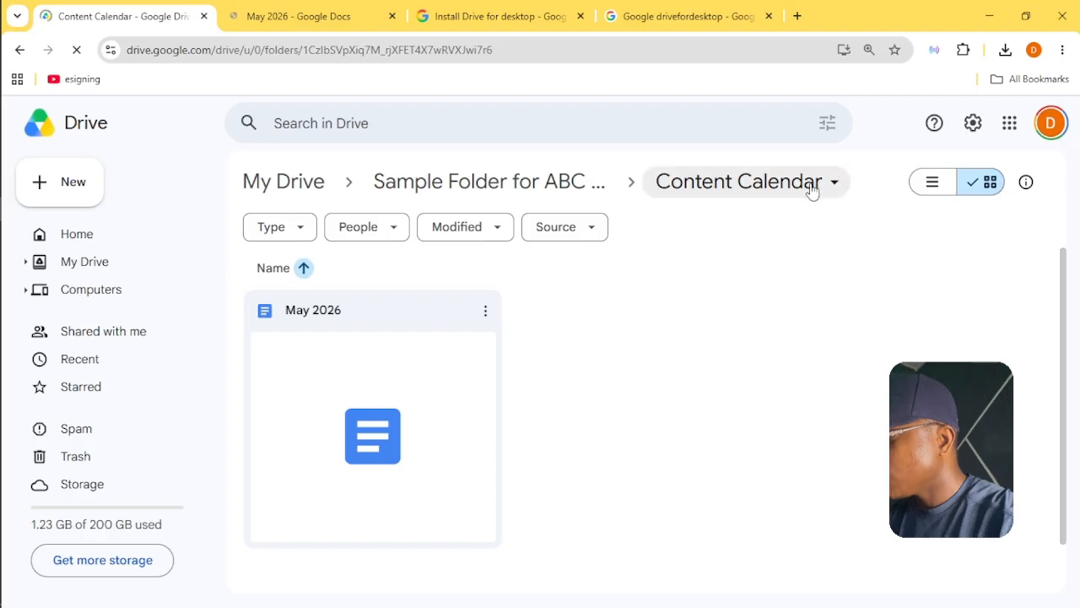
# Step: View the Content Calendar folder's actions and open its sharing dialog
pyautogui.click(810, 187)
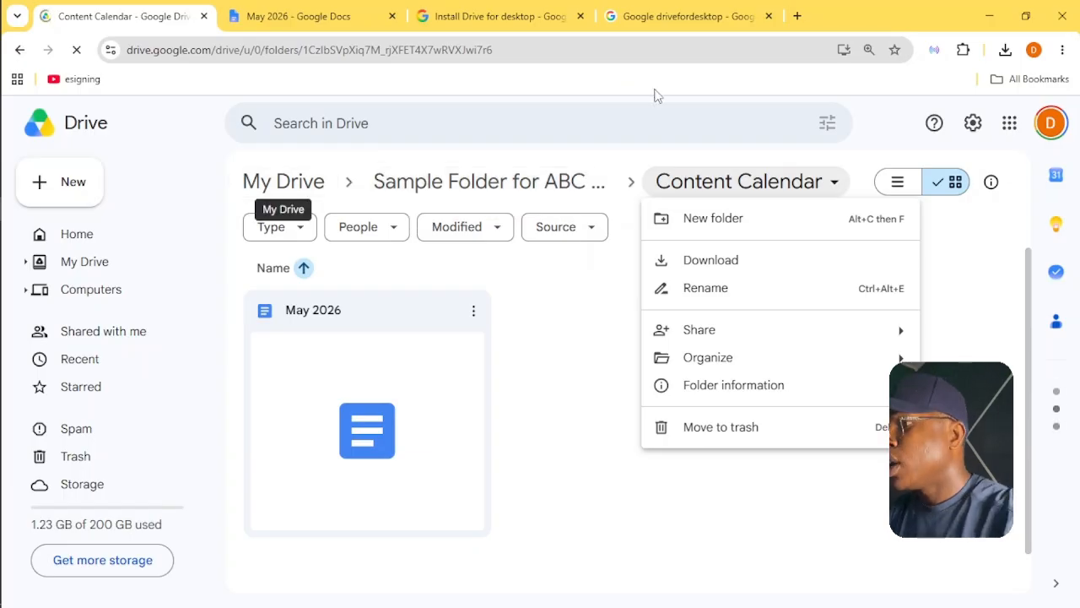
pyautogui.click(762, 185)
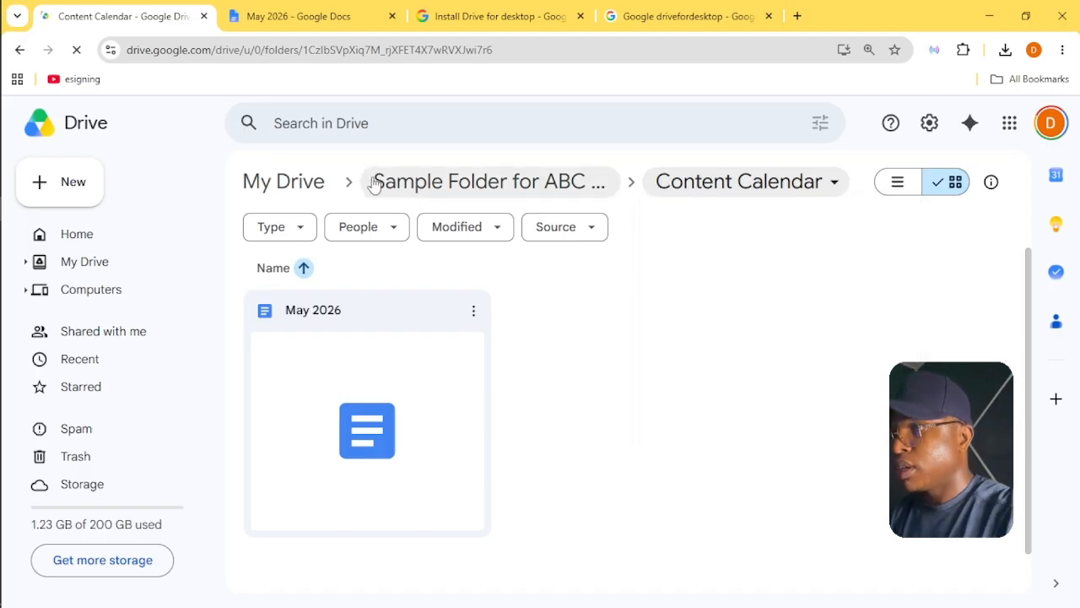
pyautogui.click(770, 194)
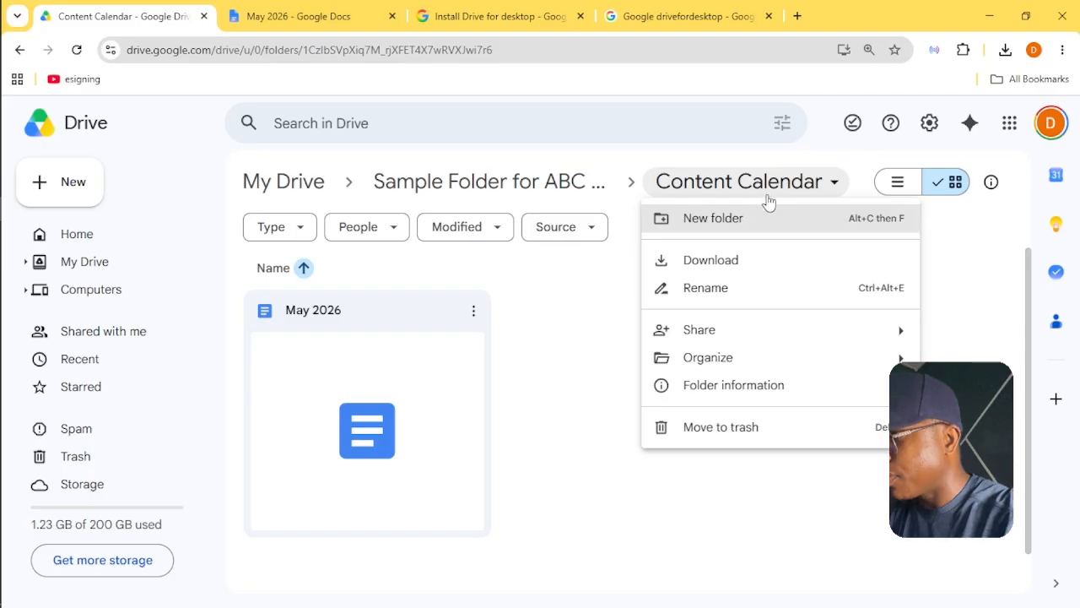
pyautogui.moveTo(873, 340)
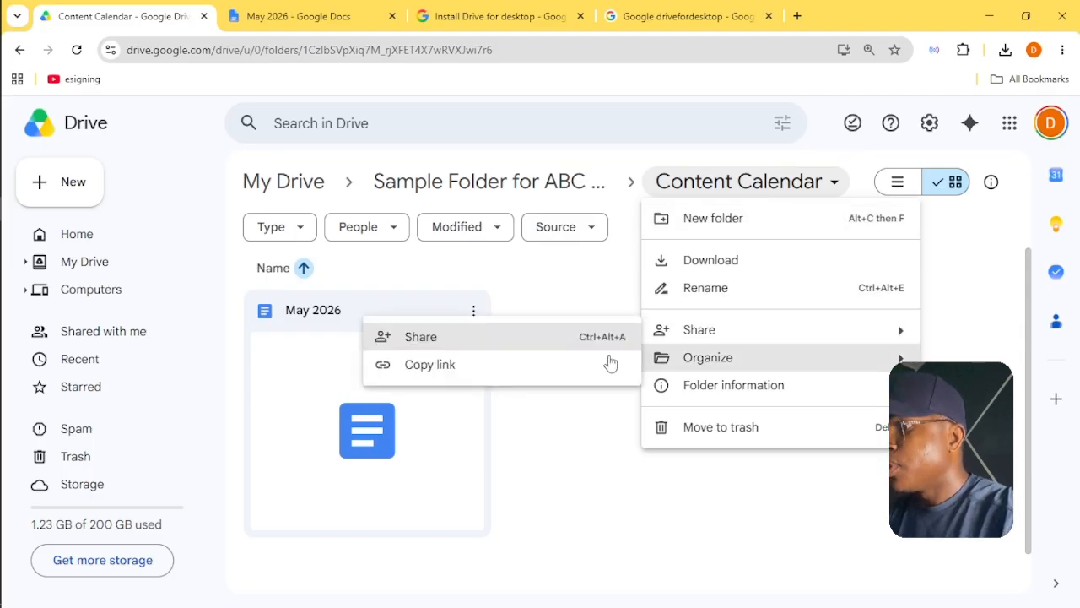
pyautogui.click(466, 346)
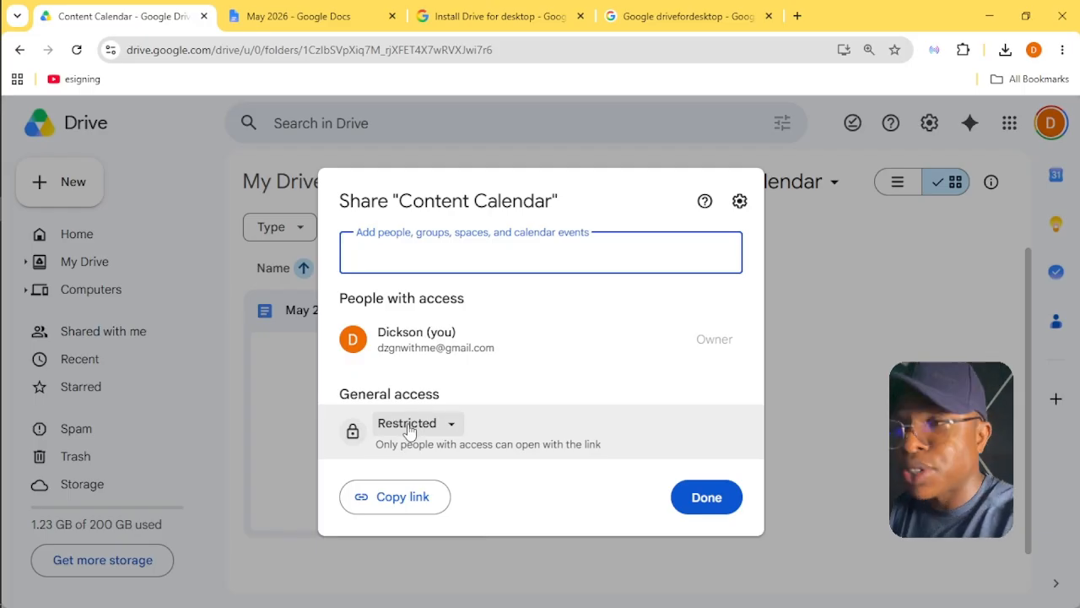
# Step: Add a suggested contact as recipient for the Content Calendar folder and view the available access roles
pyautogui.click(460, 264)
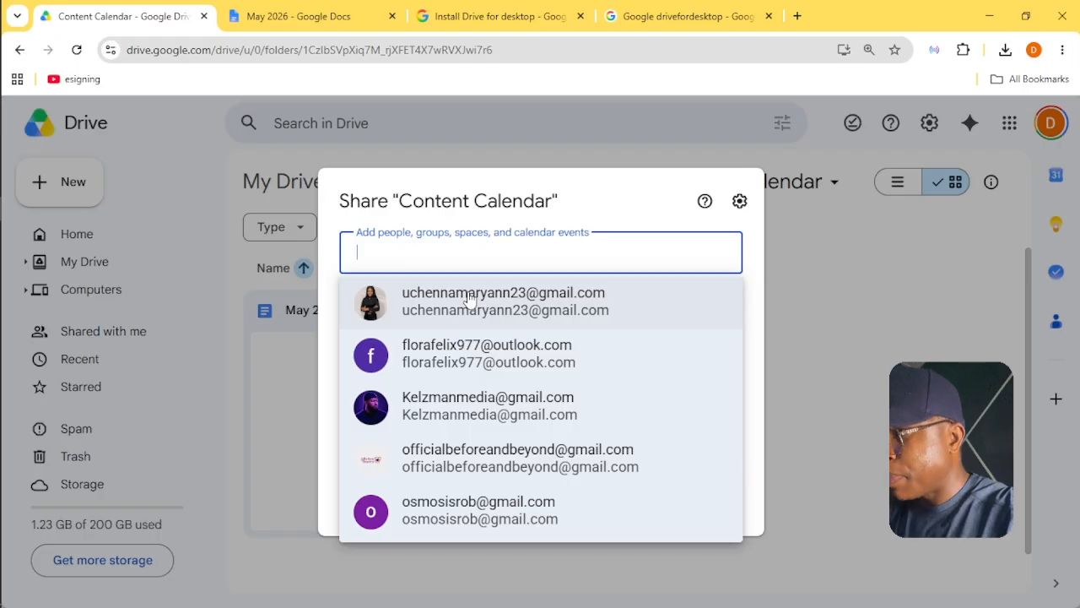
pyautogui.click(454, 301)
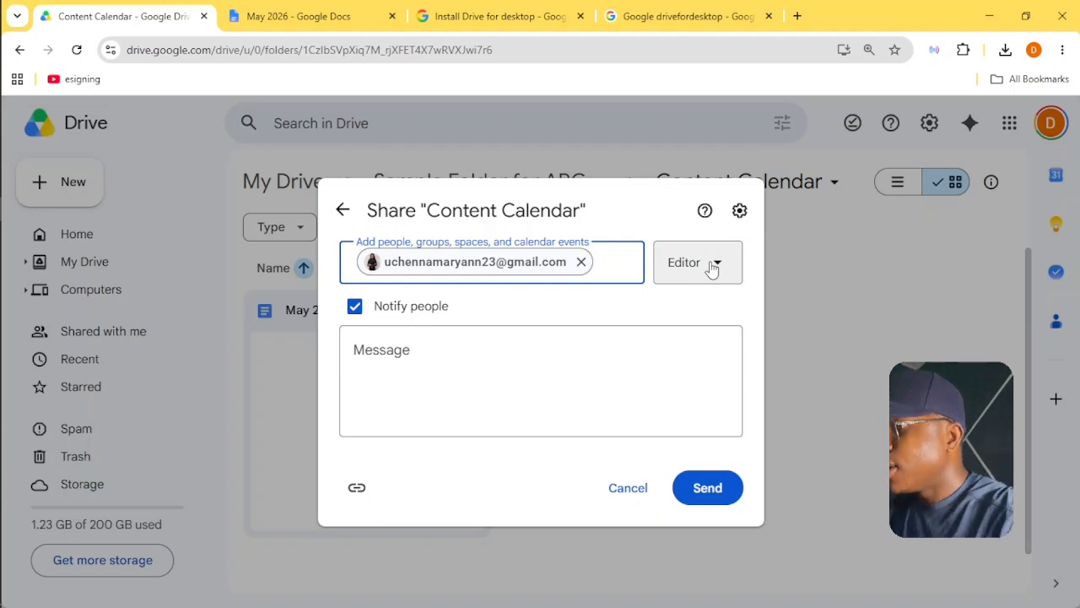
pyautogui.click(713, 266)
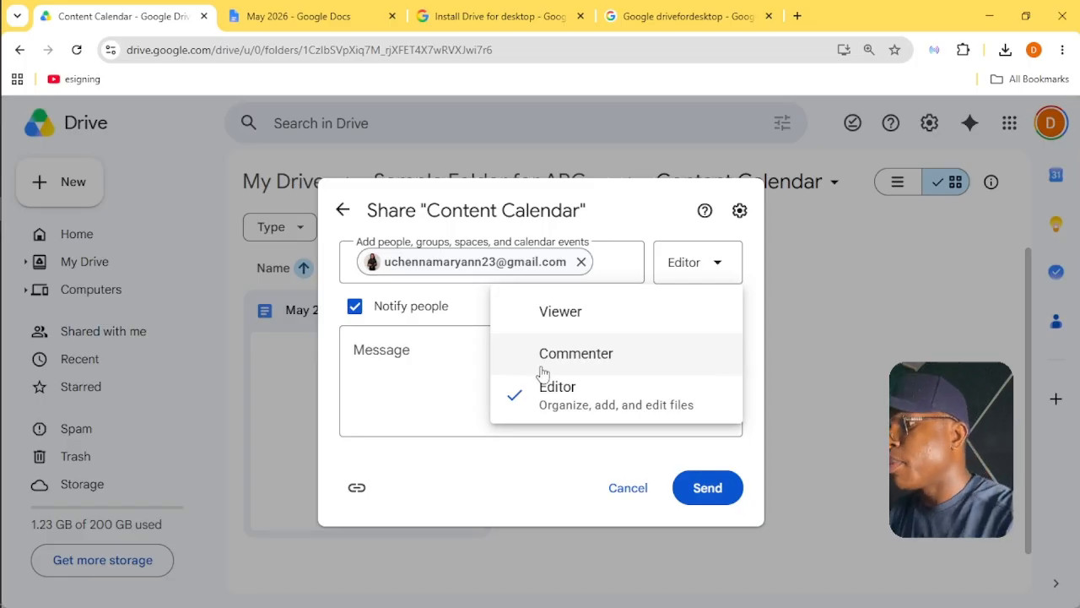
pyautogui.click(499, 340)
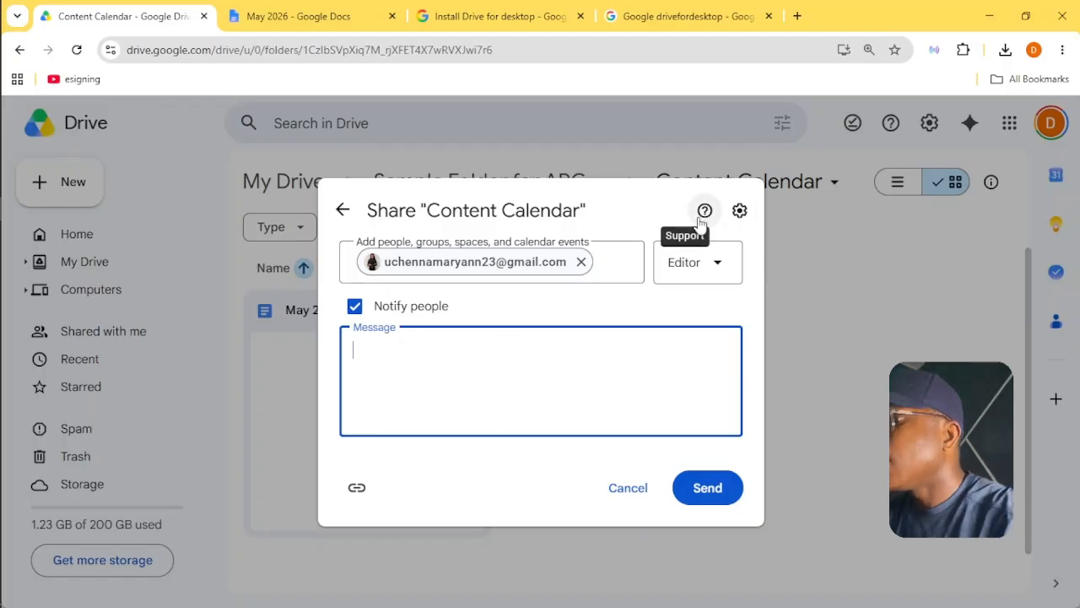
# Step: In the folder's sharing settings, toggle editors' right to change permissions and share, and the limited access option, off and on, restoring both
pyautogui.click(742, 213)
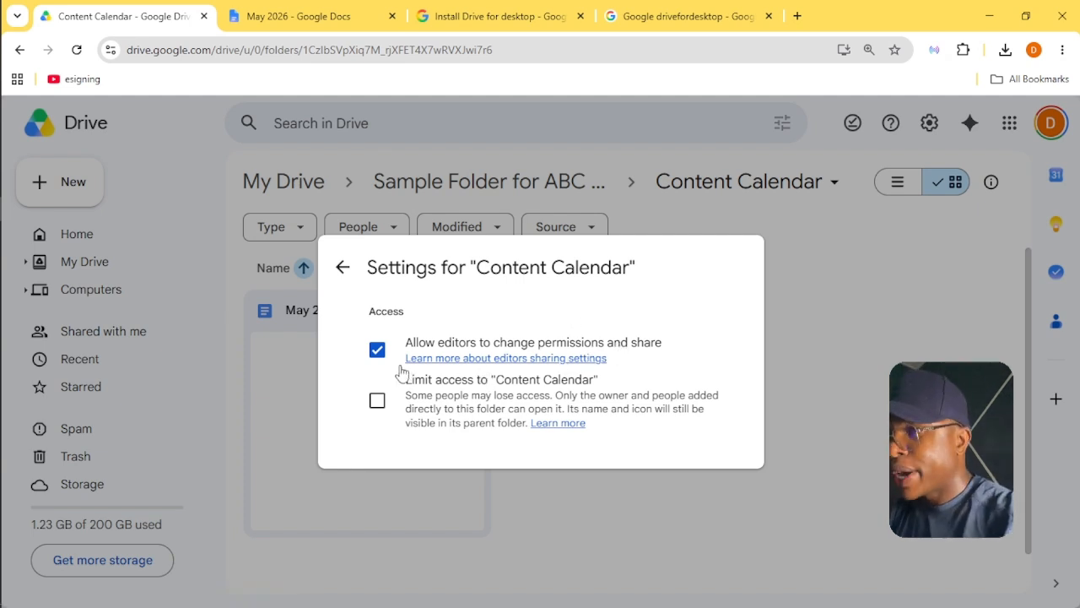
pyautogui.click(377, 350)
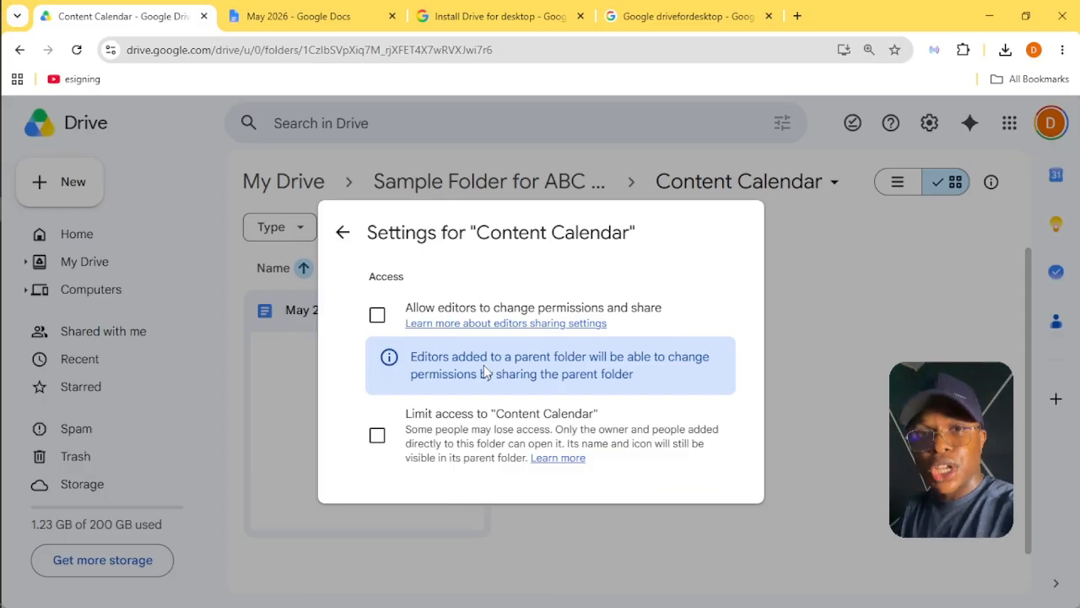
pyautogui.click(377, 315)
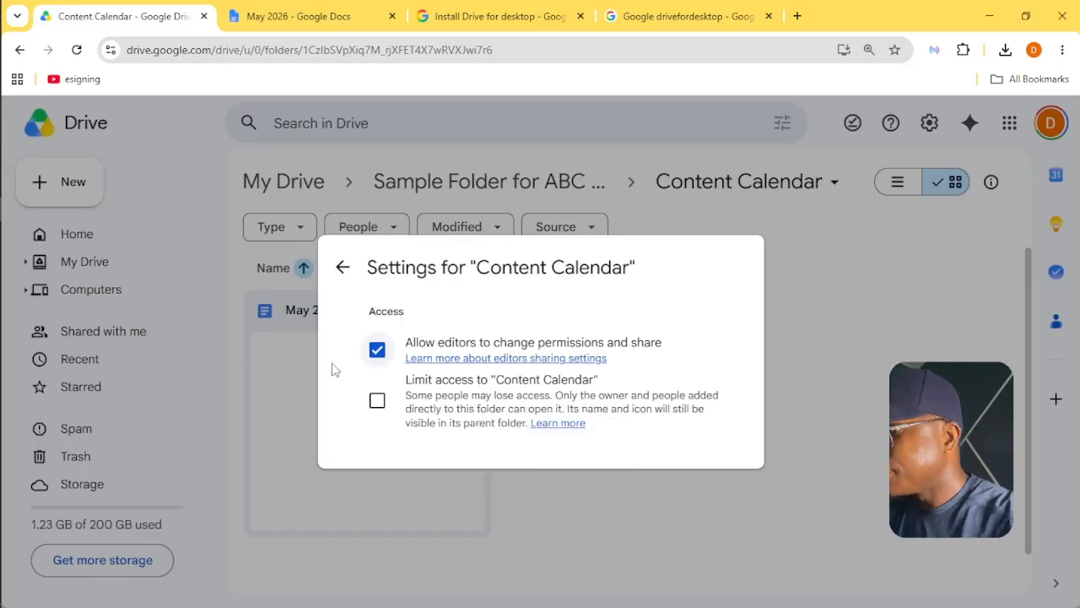
pyautogui.click(378, 404)
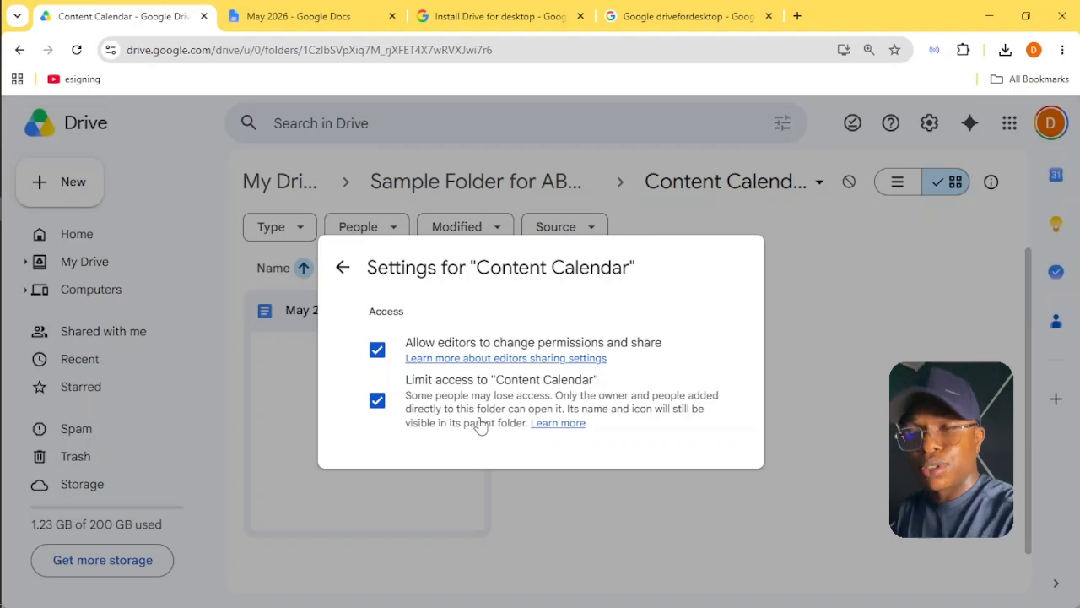
pyautogui.click(377, 400)
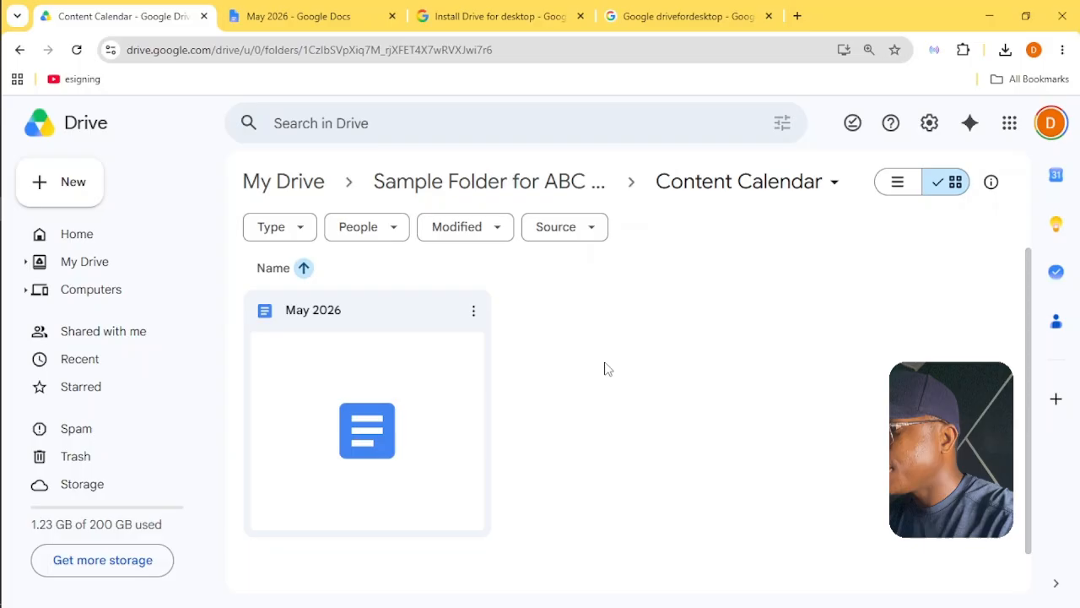
pyautogui.click(711, 199)
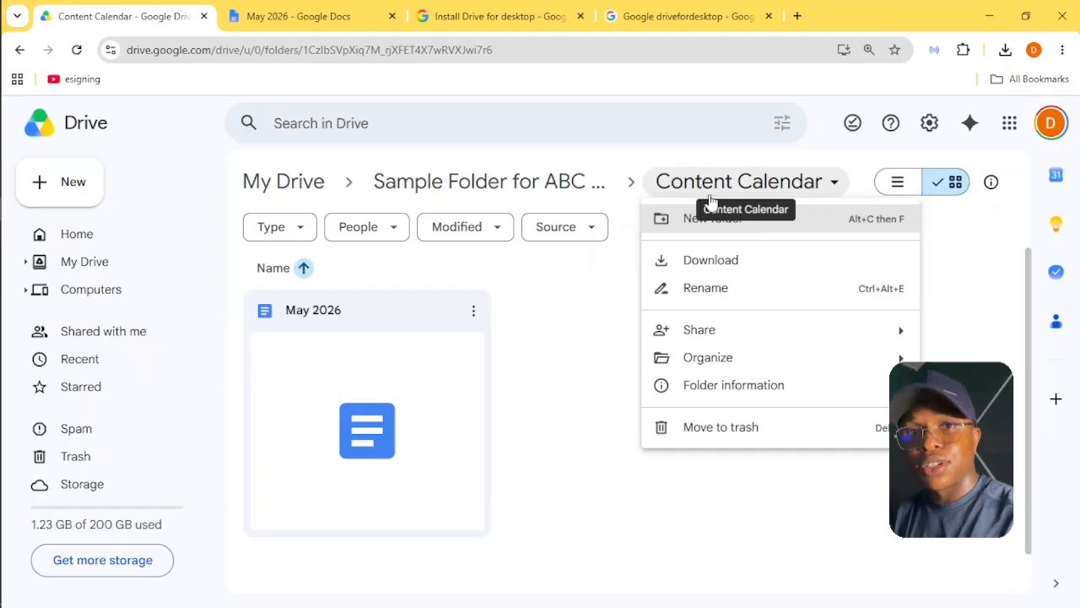
pyautogui.click(582, 280)
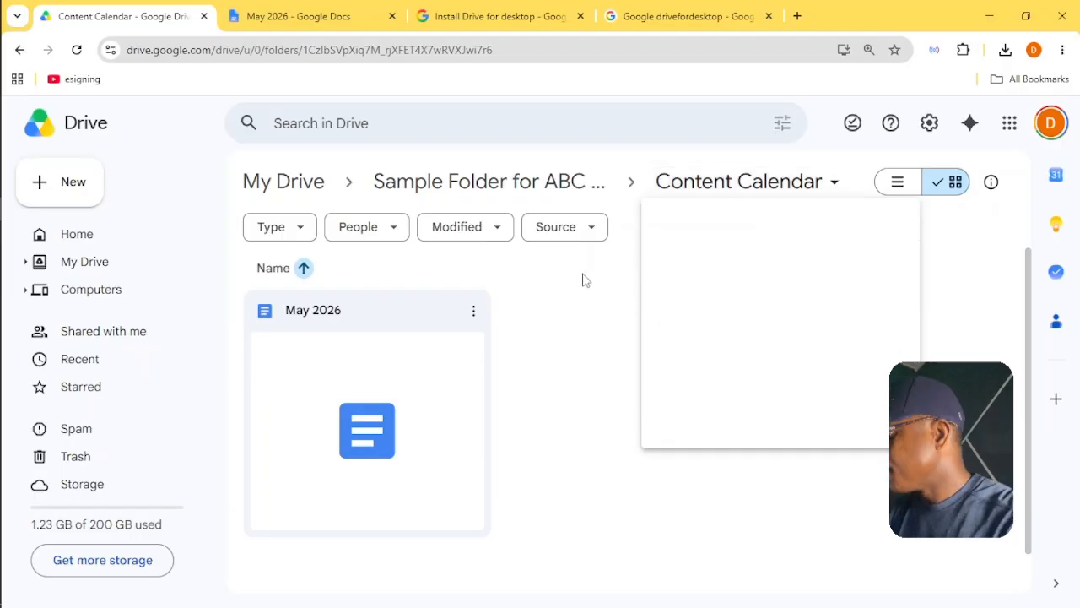